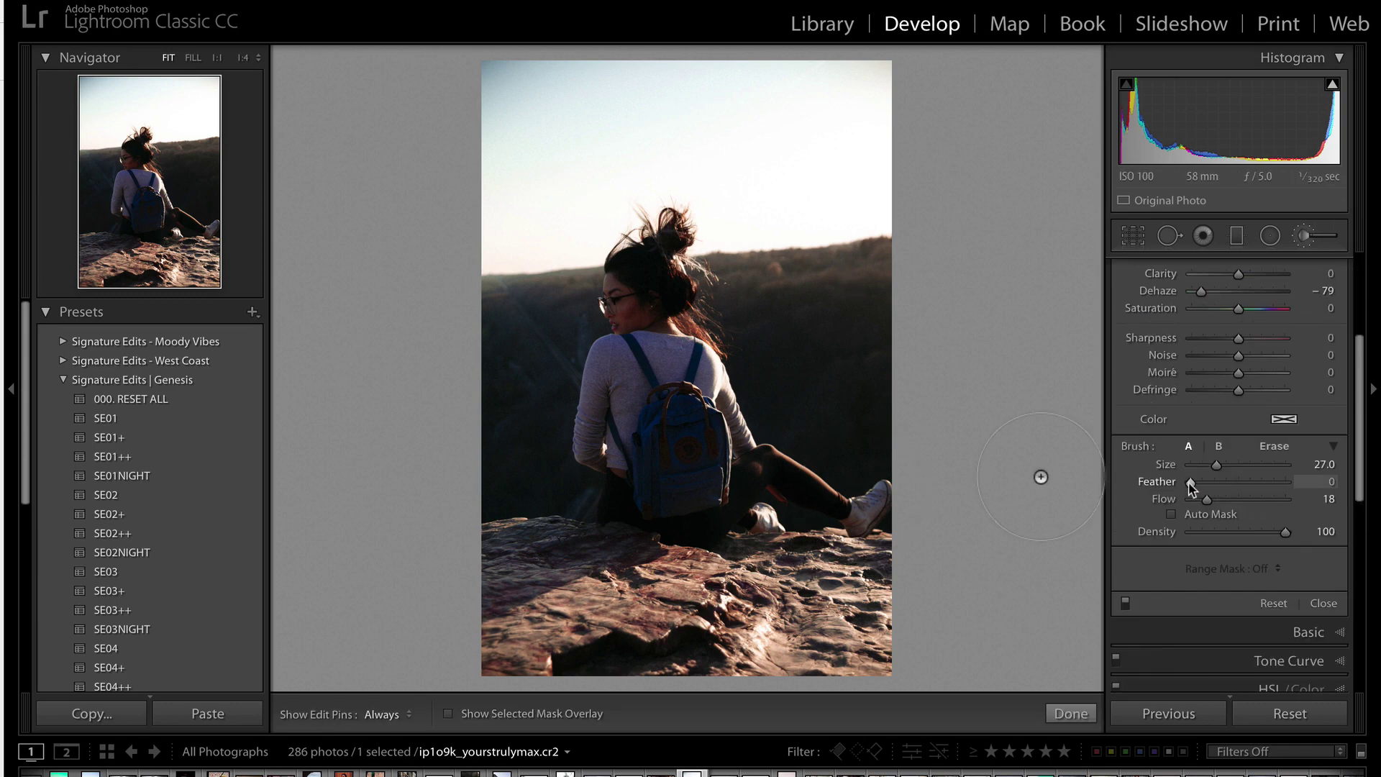
- Try light dabs over the background, undo one, and leave the brush for global adjustments
{"action": "left_click", "coordinate": [840, 135]}
{"action": "key", "text": "h"}
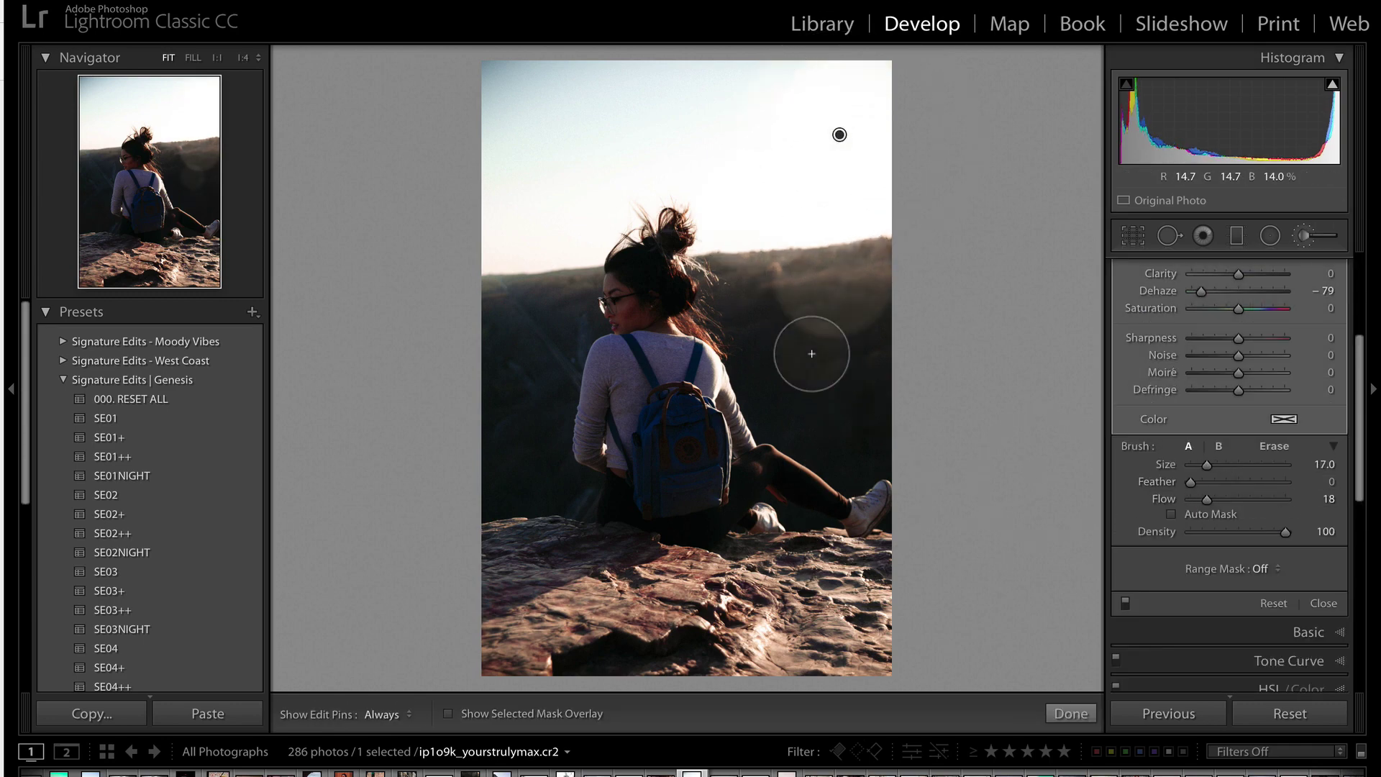
{"action": "scroll", "coordinate": [697, 368], "scroll_direction": "up", "scroll_amount": 2}
{"action": "scroll", "coordinate": [697, 367], "scroll_direction": "up", "scroll_amount": 3}
{"action": "key", "text": "h"}
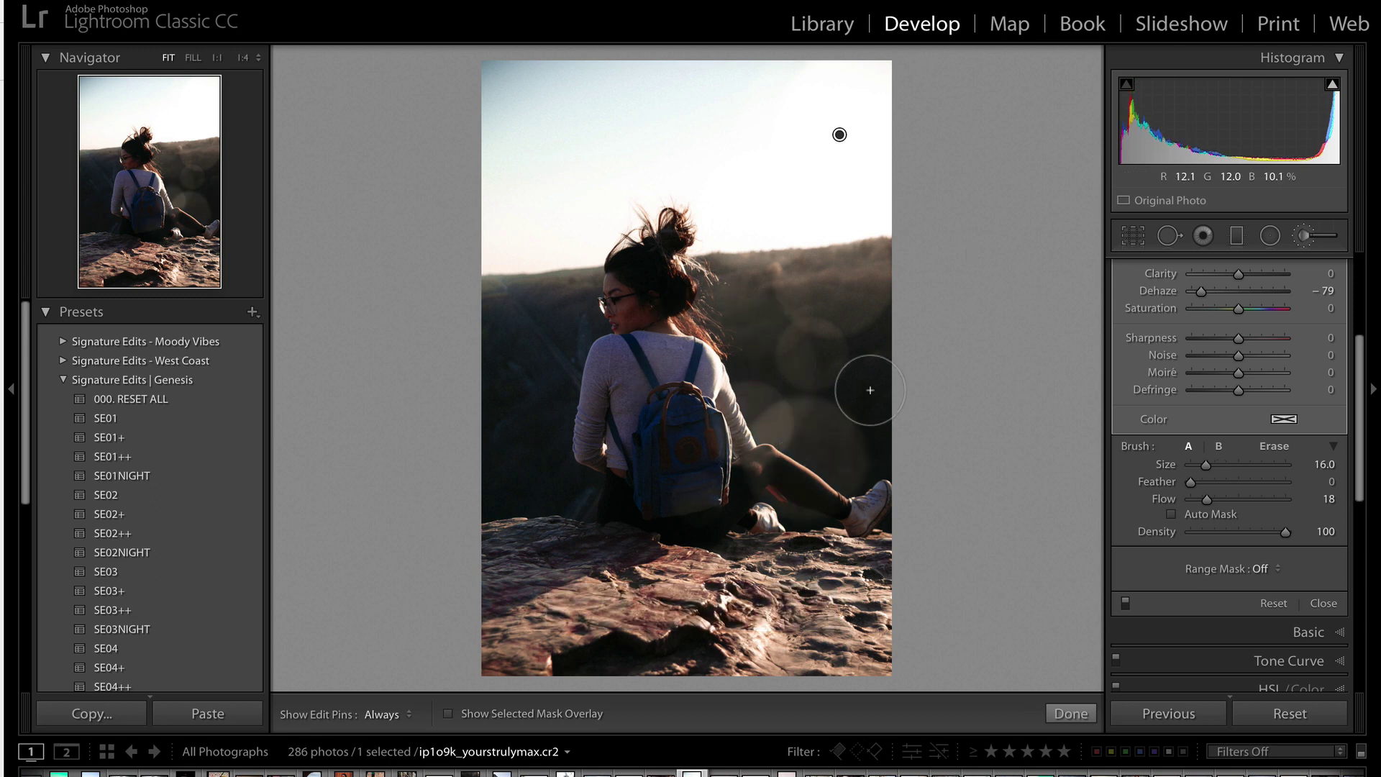
{"action": "left_click_drag", "start_coordinate": [840, 135], "coordinate": [881, 69]}
{"action": "scroll", "coordinate": [780, 271], "scroll_direction": "down", "scroll_amount": 3}
{"action": "key", "text": "h"}
{"action": "key", "text": "ctrl+z"}
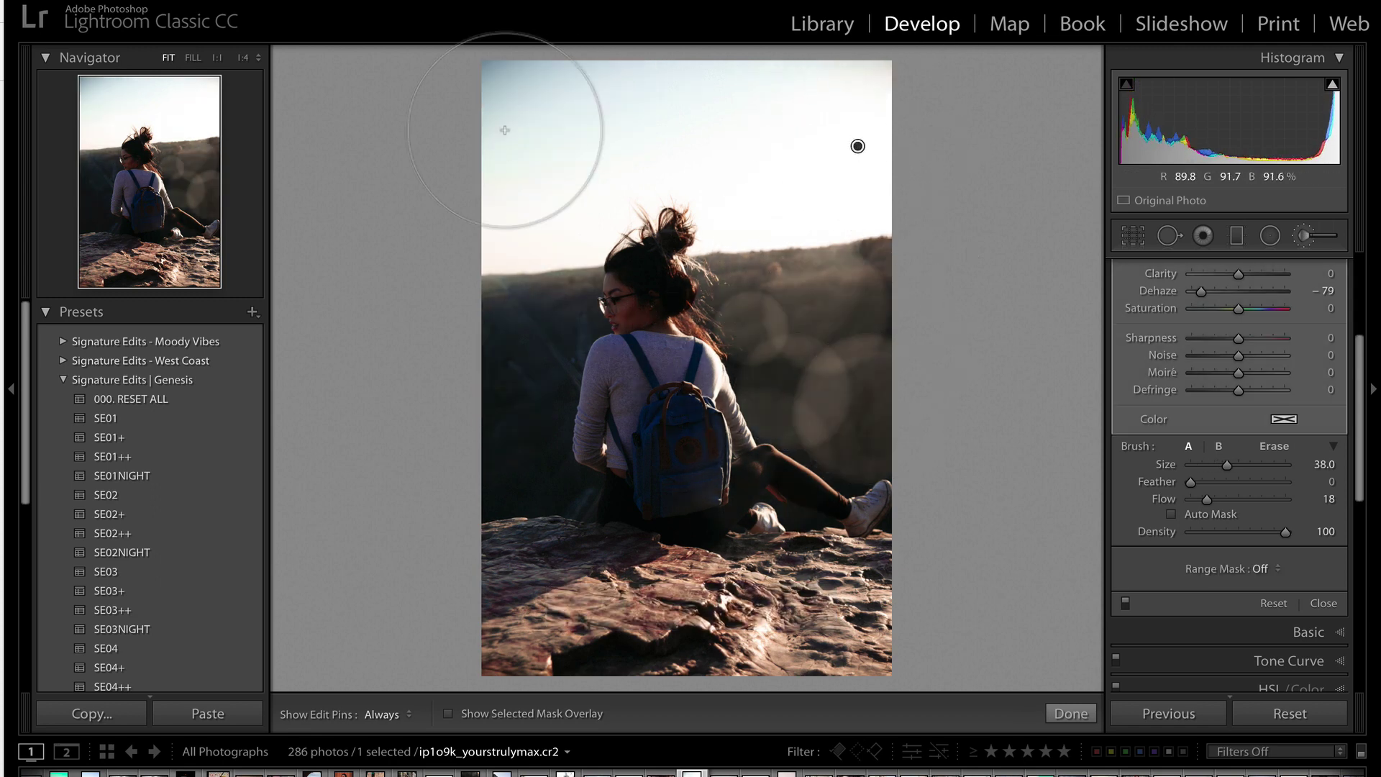
{"action": "key", "text": "h"}
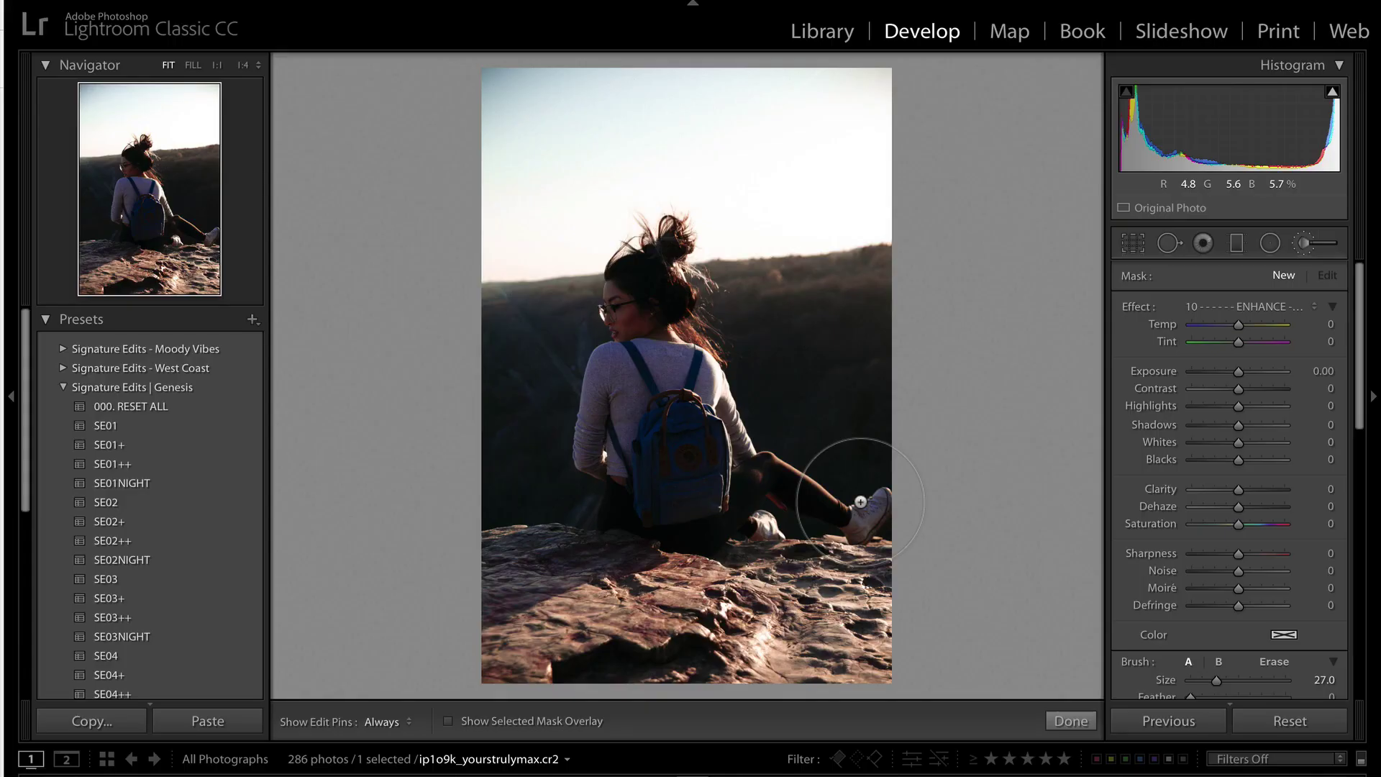
{"action": "left_click", "coordinate": [1301, 243]}
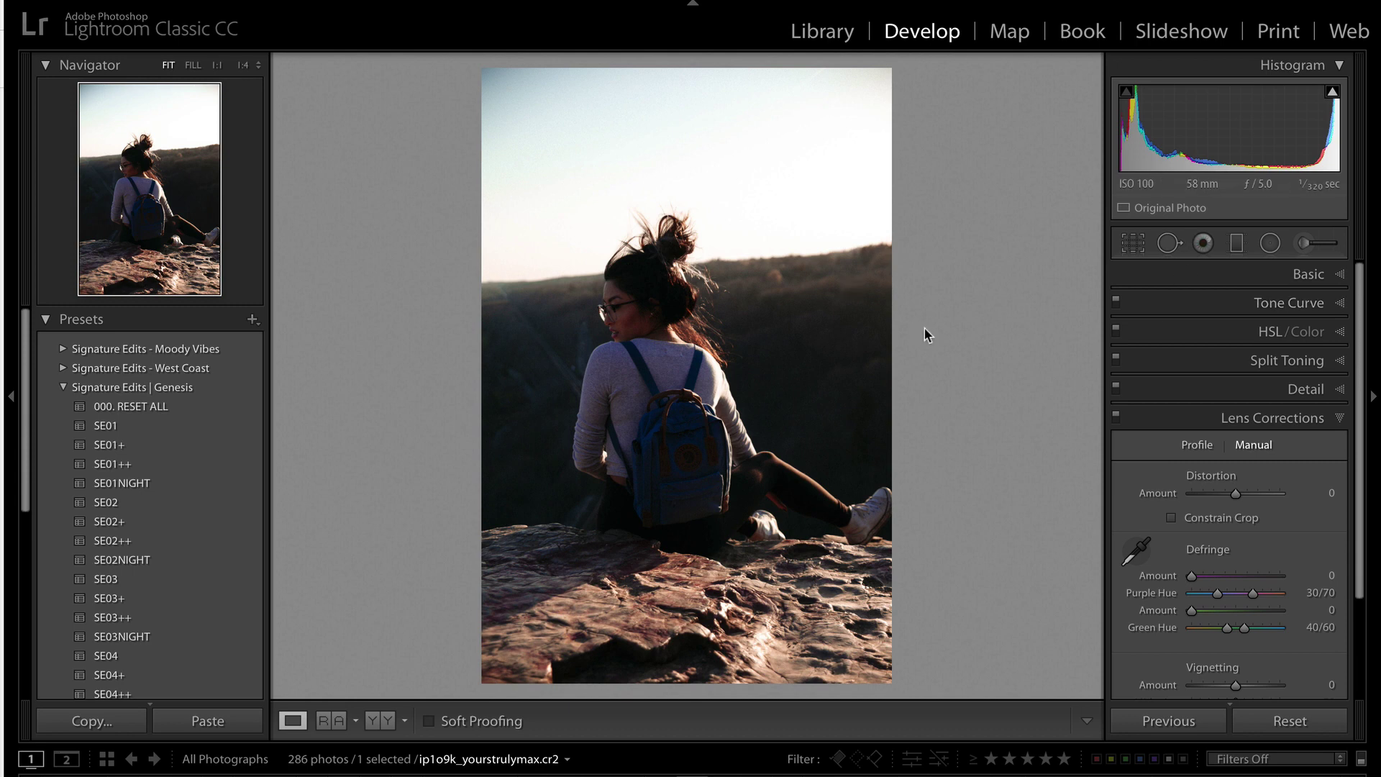
- Start a new brush mask with Exposure 0.77, Contrast -85, Dehaze -79, Feather 0, Flow 18
{"action": "left_click", "coordinate": [1296, 249]}
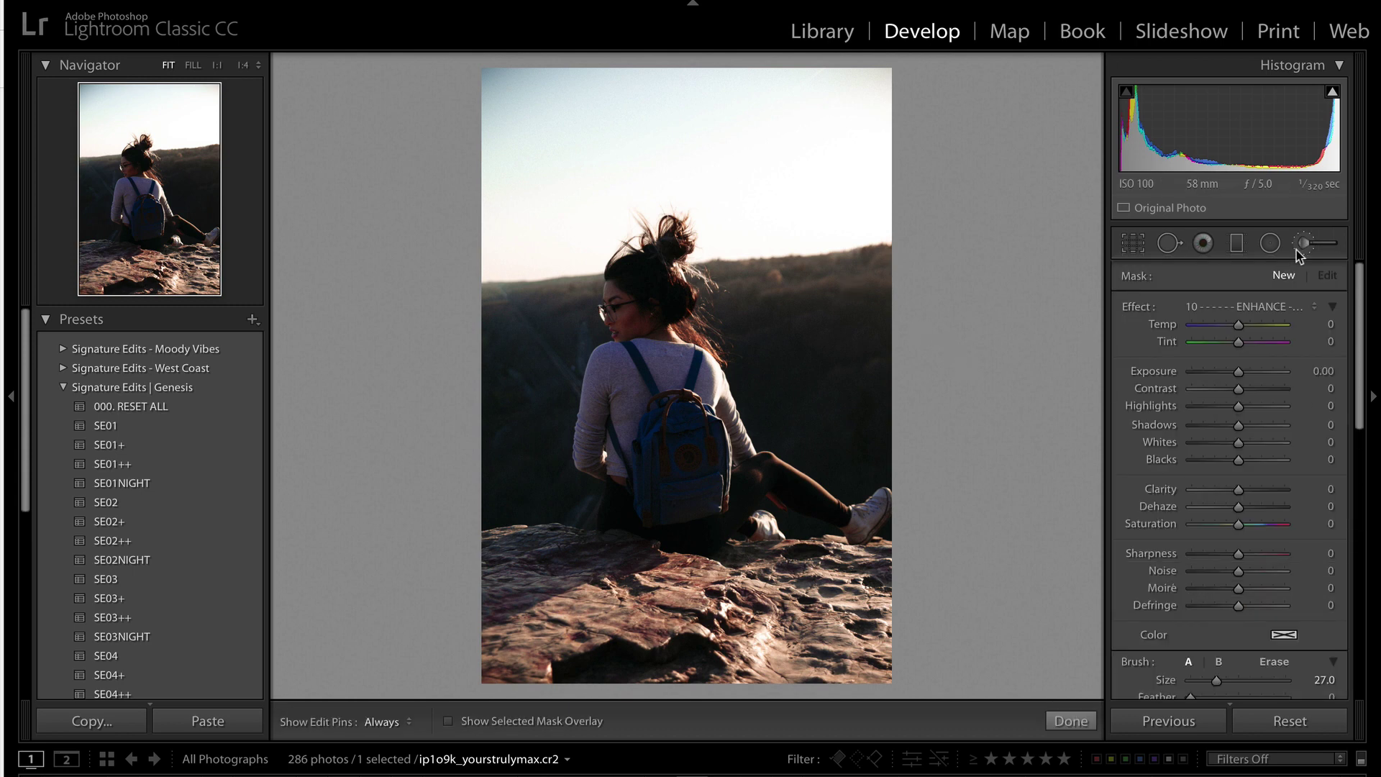
{"action": "scroll", "coordinate": [1258, 601], "scroll_direction": "down", "scroll_amount": 4}
{"action": "scroll", "coordinate": [1284, 389], "scroll_direction": "up", "scroll_amount": 2}
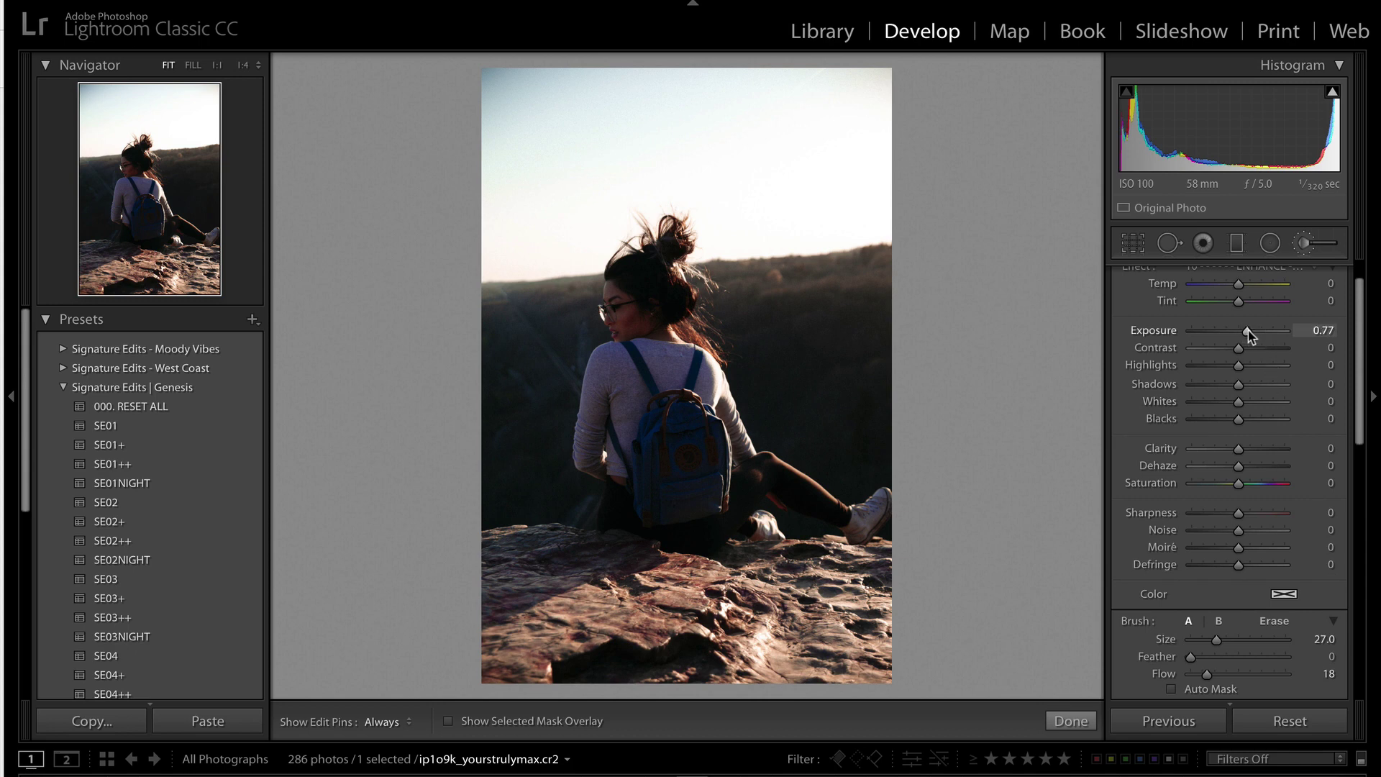
{"action": "left_click_drag", "start_coordinate": [1238, 347], "coordinate": [1198, 353]}
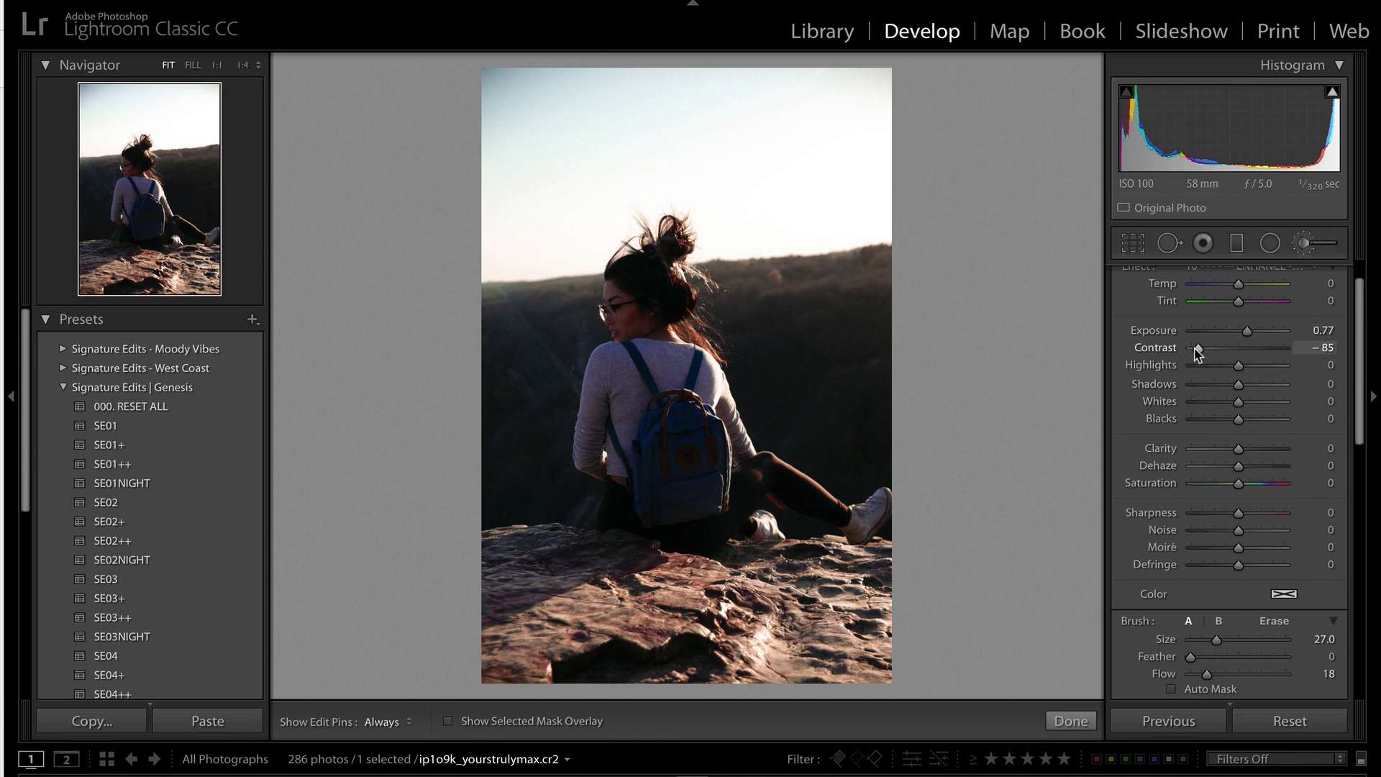
{"action": "left_click_drag", "start_coordinate": [1239, 465], "coordinate": [1202, 471]}
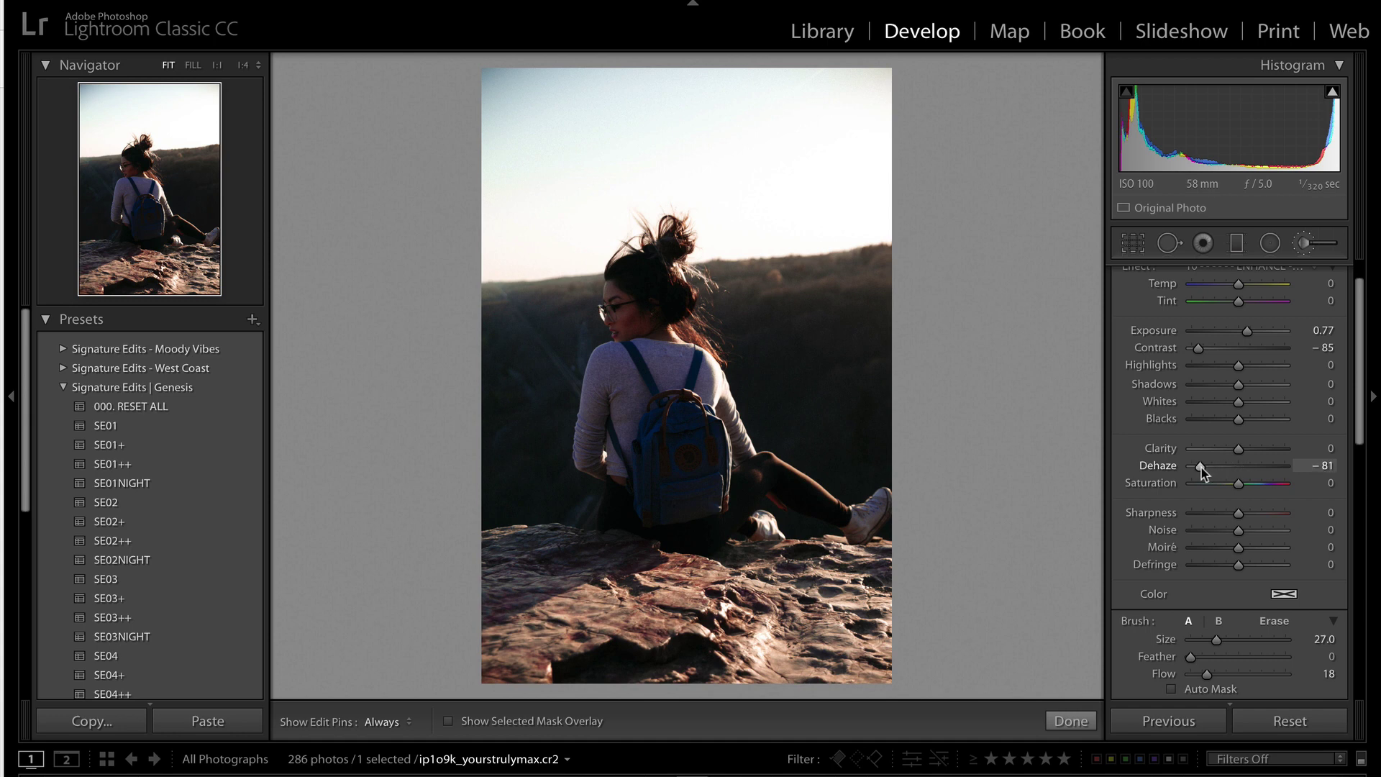
{"action": "scroll", "coordinate": [1268, 521], "scroll_direction": "down", "scroll_amount": 4}
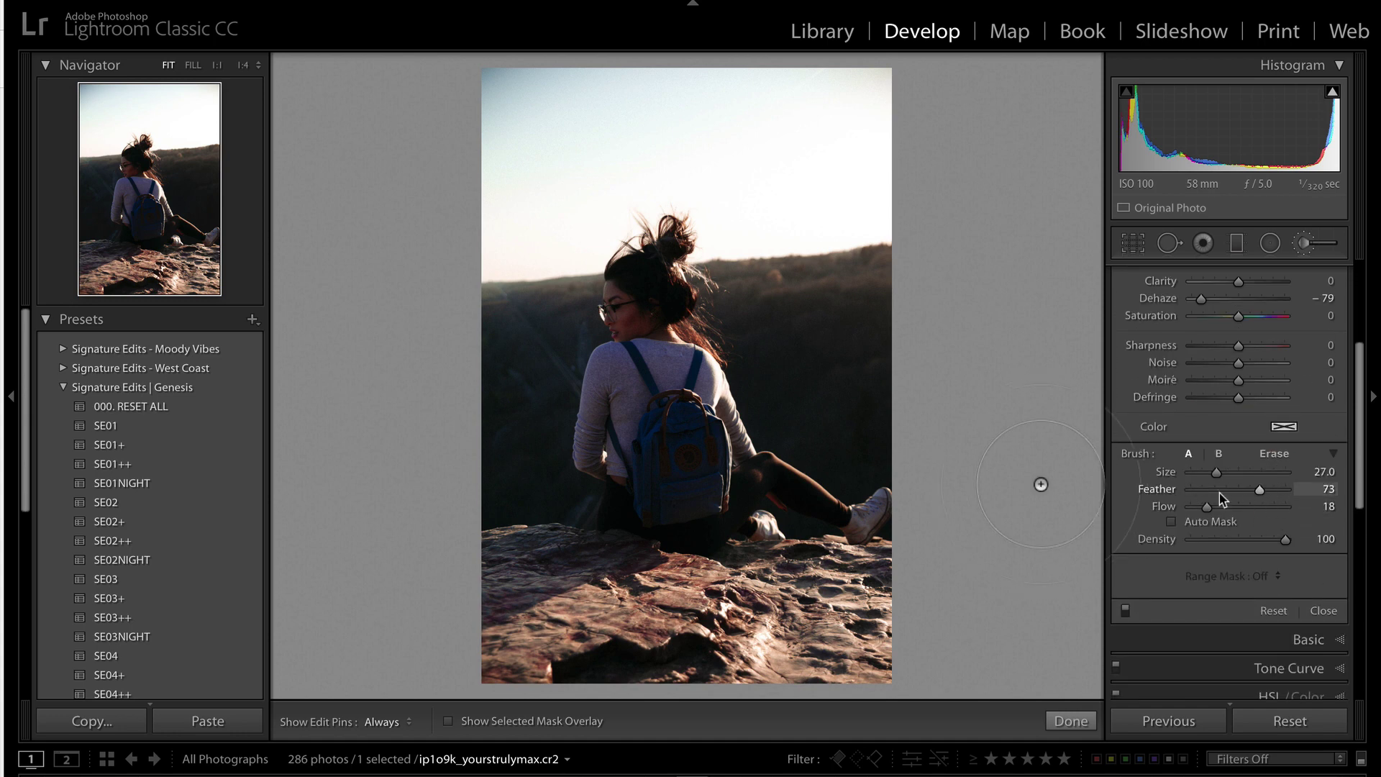
{"action": "left_click_drag", "start_coordinate": [1223, 496], "coordinate": [1166, 496]}
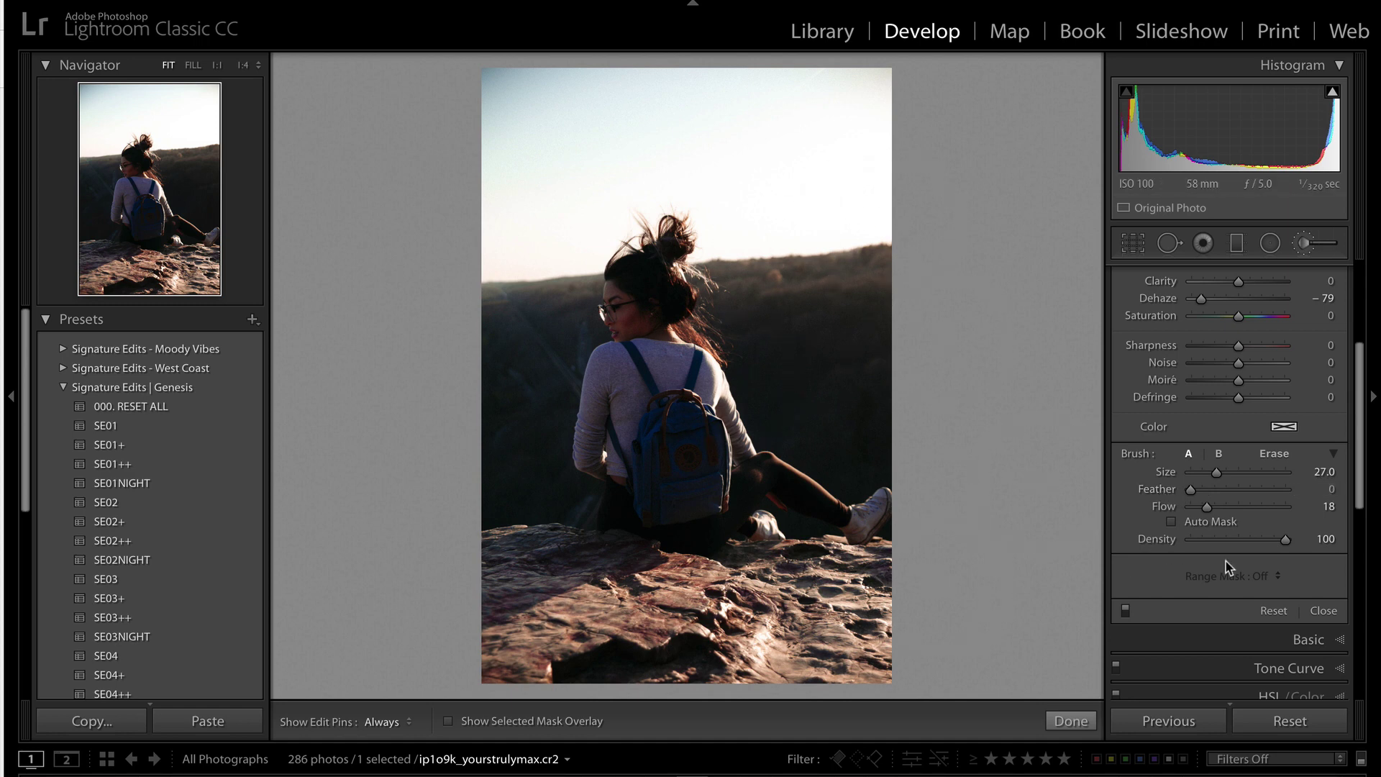
{"action": "left_click_drag", "start_coordinate": [1208, 507], "coordinate": [1200, 512]}
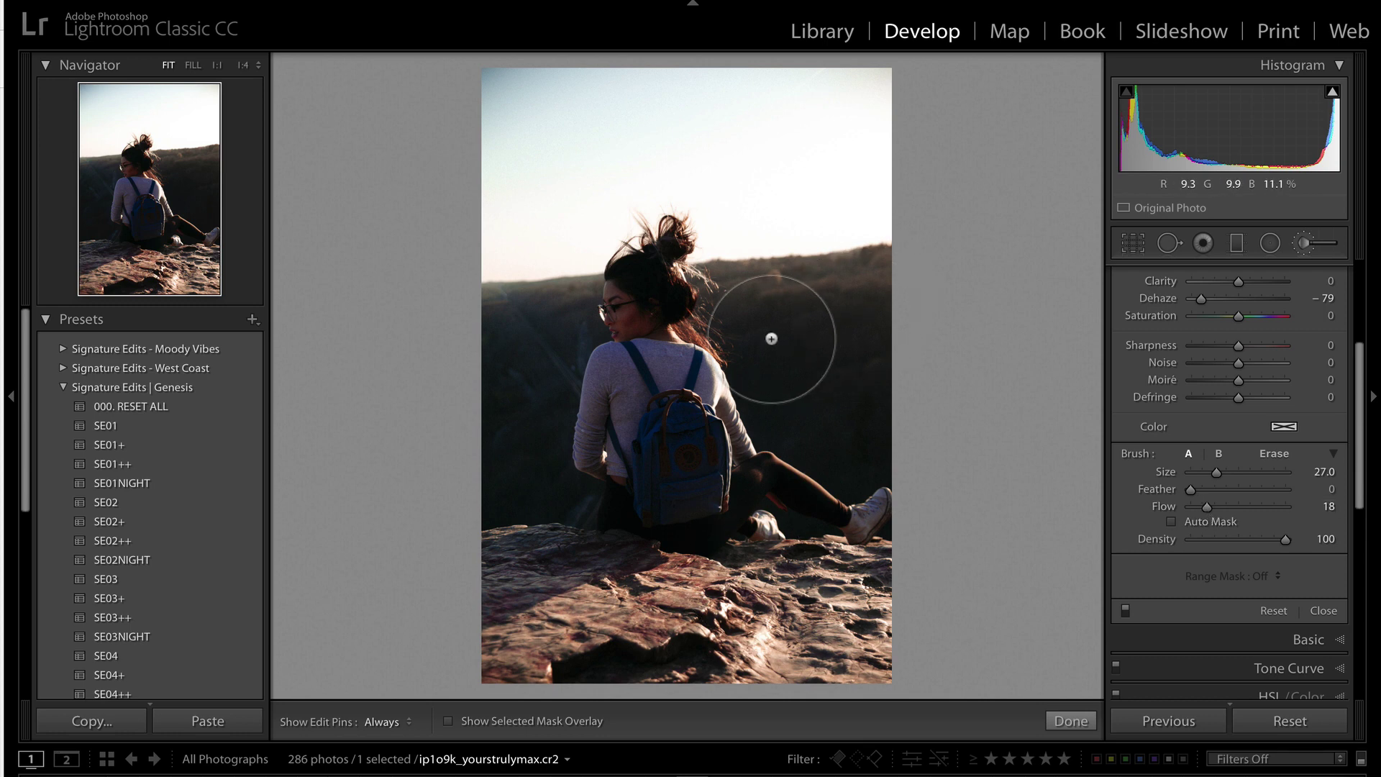
{"action": "scroll", "coordinate": [771, 339], "scroll_direction": "down", "scroll_amount": 3}
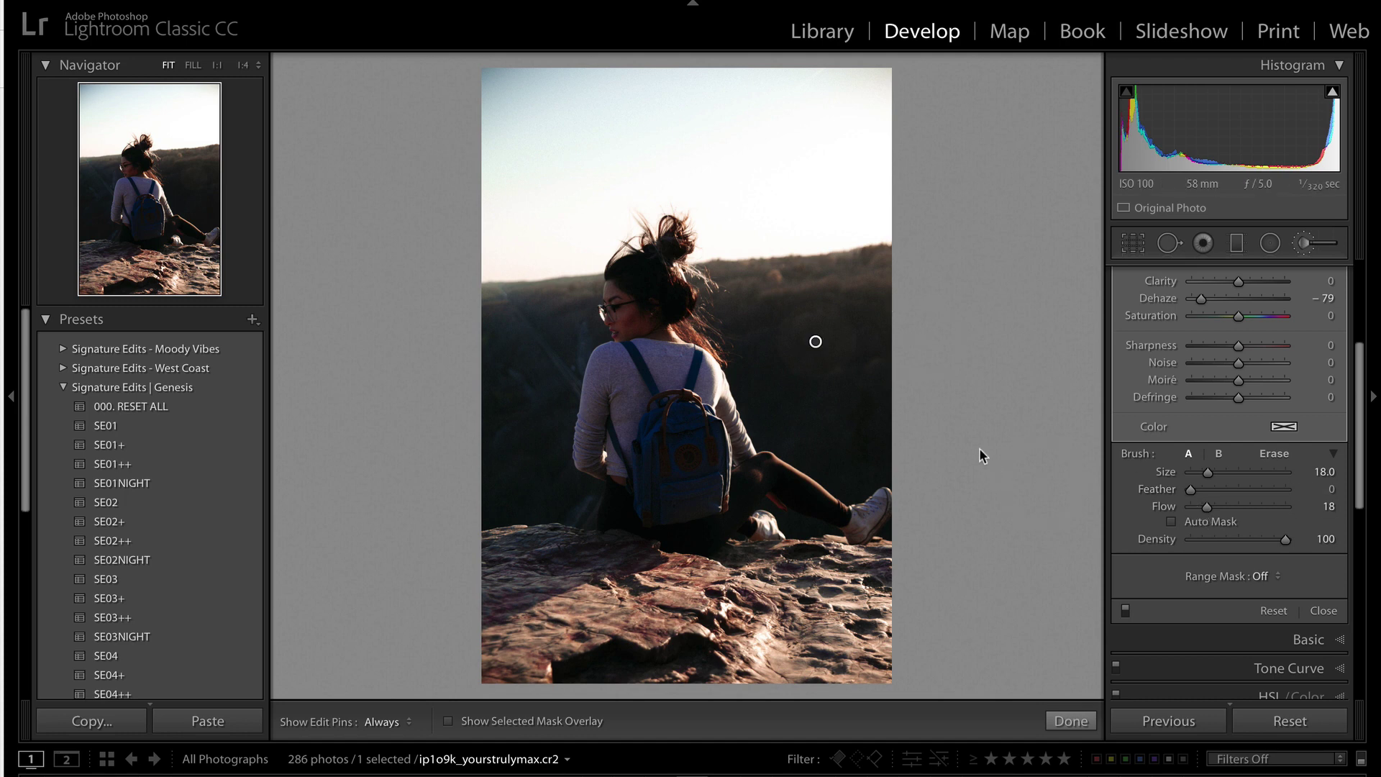
- Dab soft hazy light circles on the dark hillside and near her hair
{"action": "left_click", "coordinate": [836, 396]}
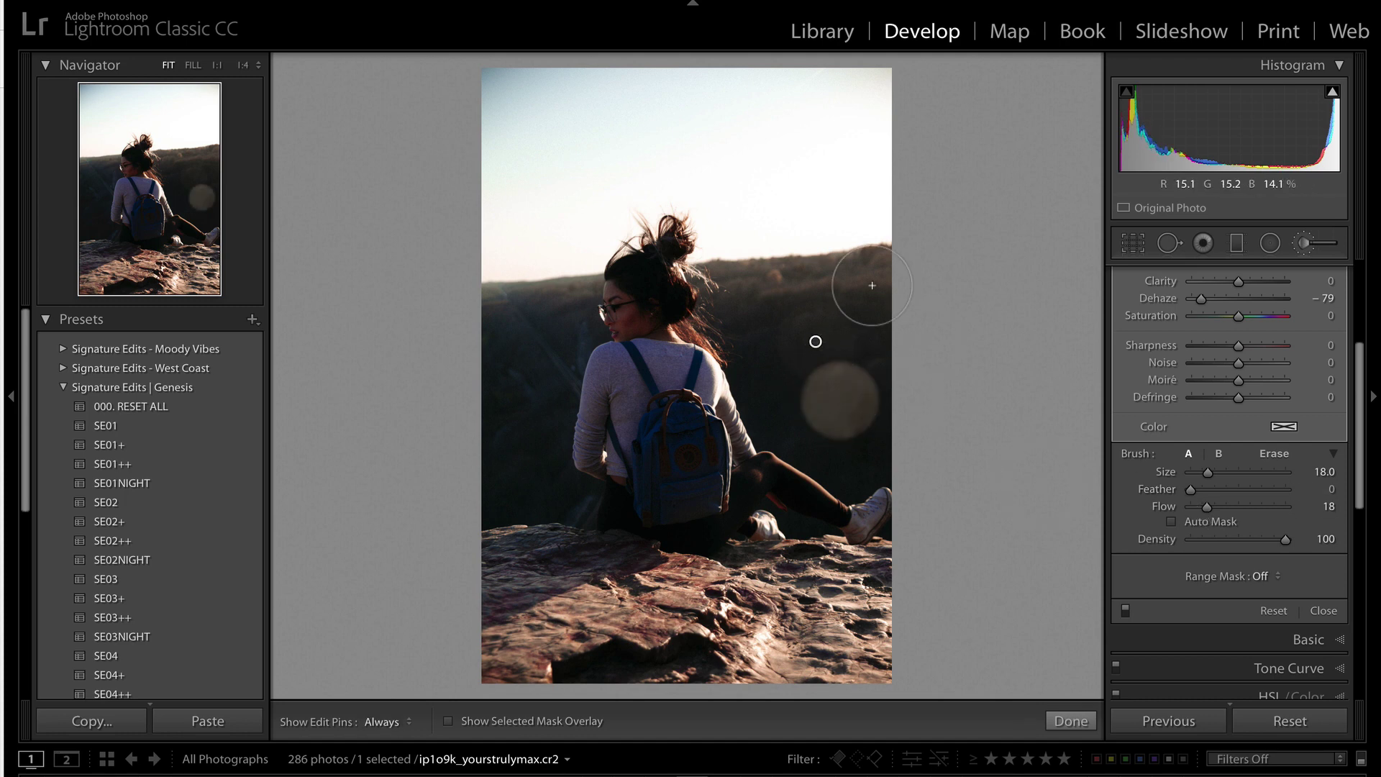
{"action": "left_click", "coordinate": [856, 266]}
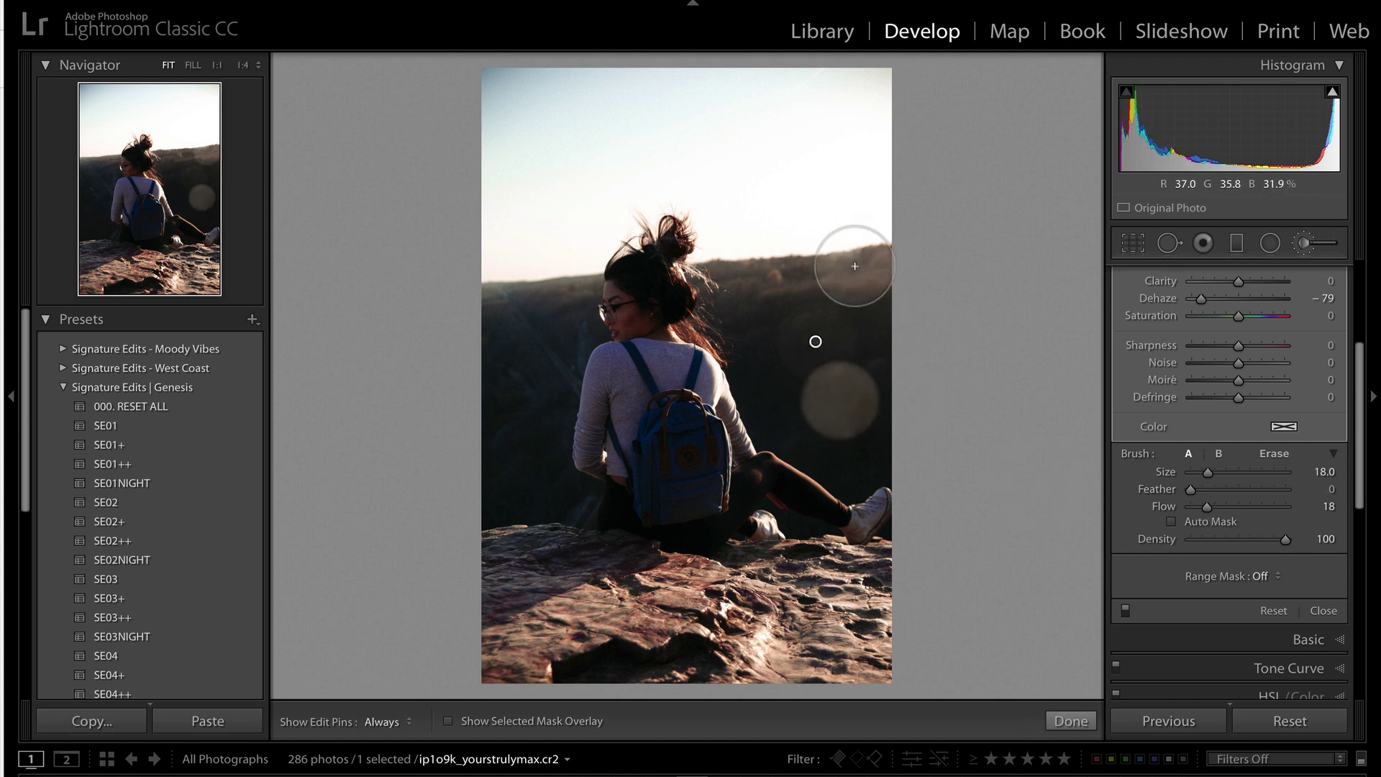
{"action": "scroll", "coordinate": [832, 322], "scroll_direction": "up", "scroll_amount": 3}
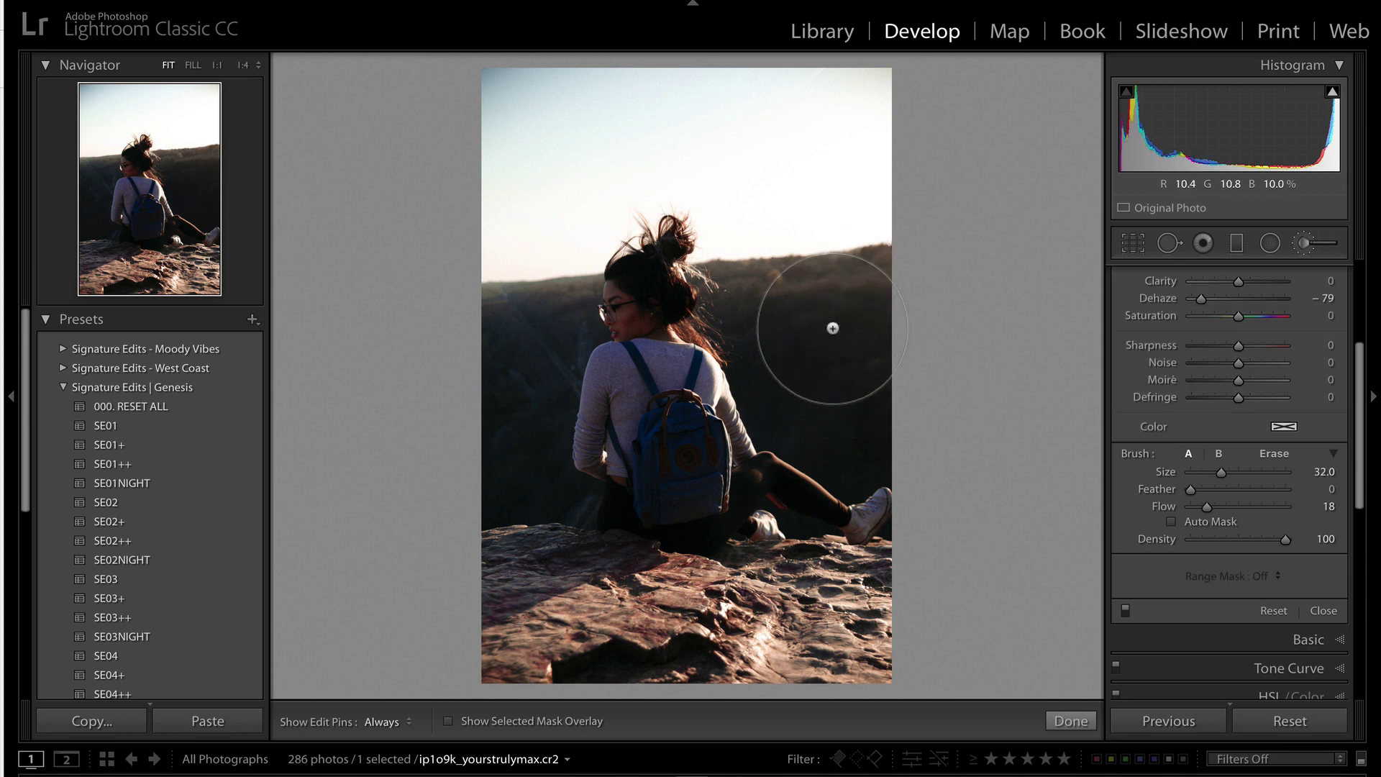
{"action": "scroll", "coordinate": [832, 327], "scroll_direction": "up", "scroll_amount": 2}
{"action": "left_click", "coordinate": [839, 143]}
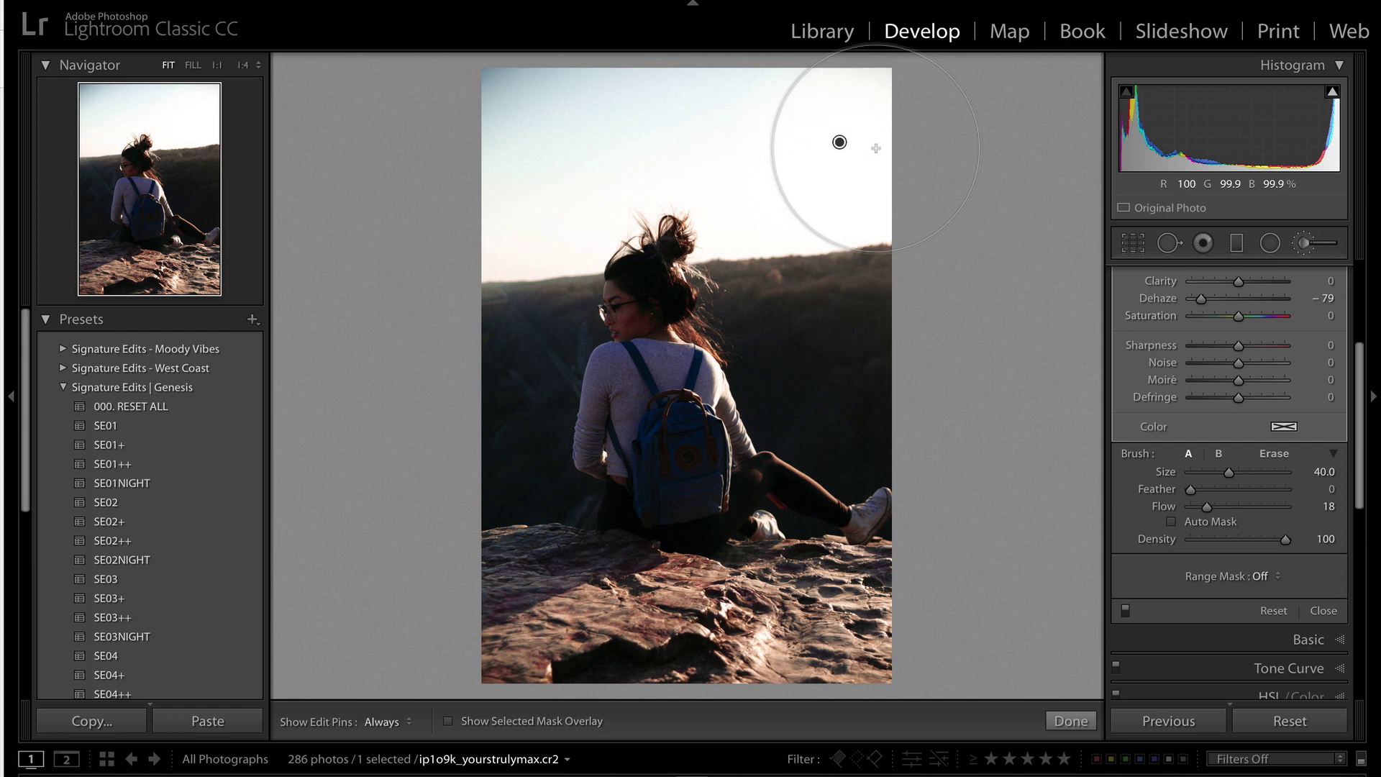
{"action": "scroll", "coordinate": [779, 302], "scroll_direction": "down", "scroll_amount": 3}
{"action": "scroll", "coordinate": [777, 299], "scroll_direction": "down", "scroll_amount": 2}
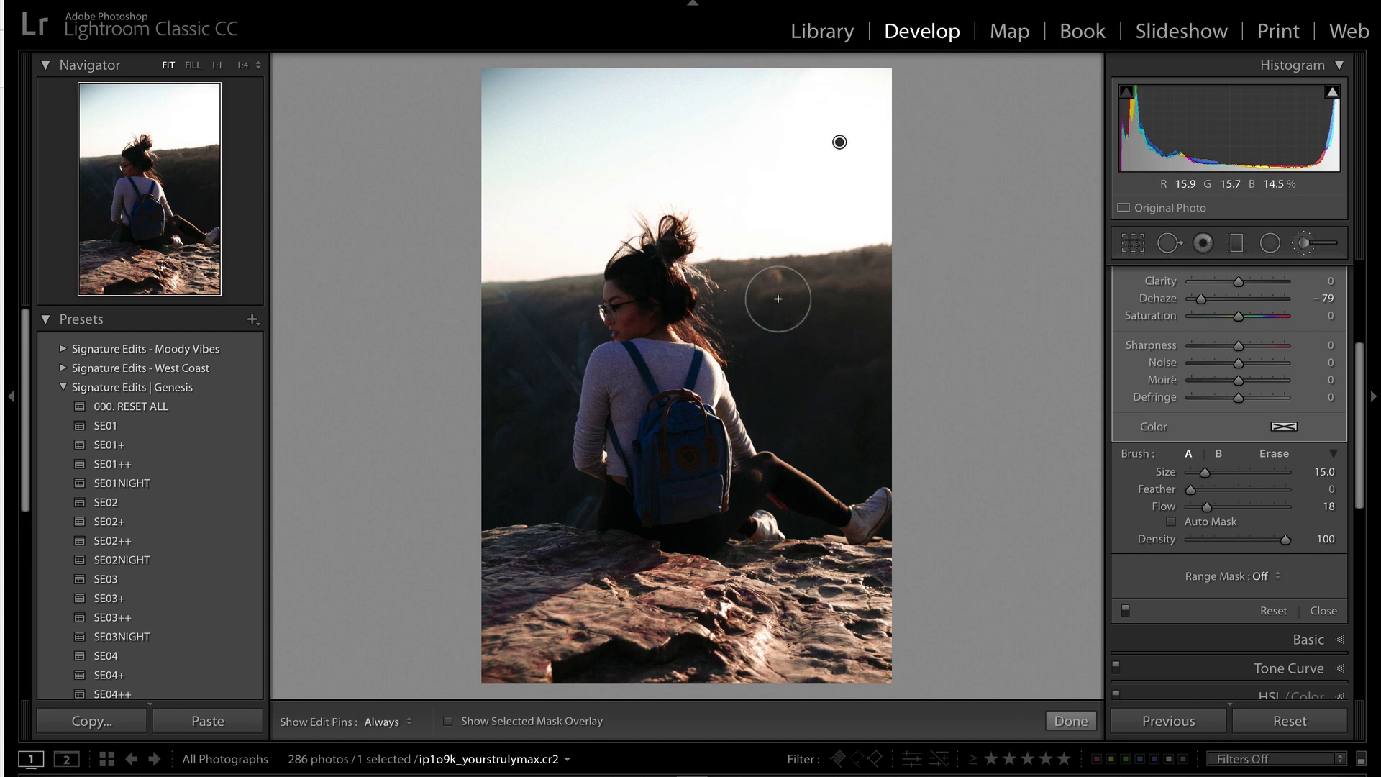
{"action": "scroll", "coordinate": [745, 281], "scroll_direction": "up", "scroll_amount": 2}
{"action": "key", "text": "h"}
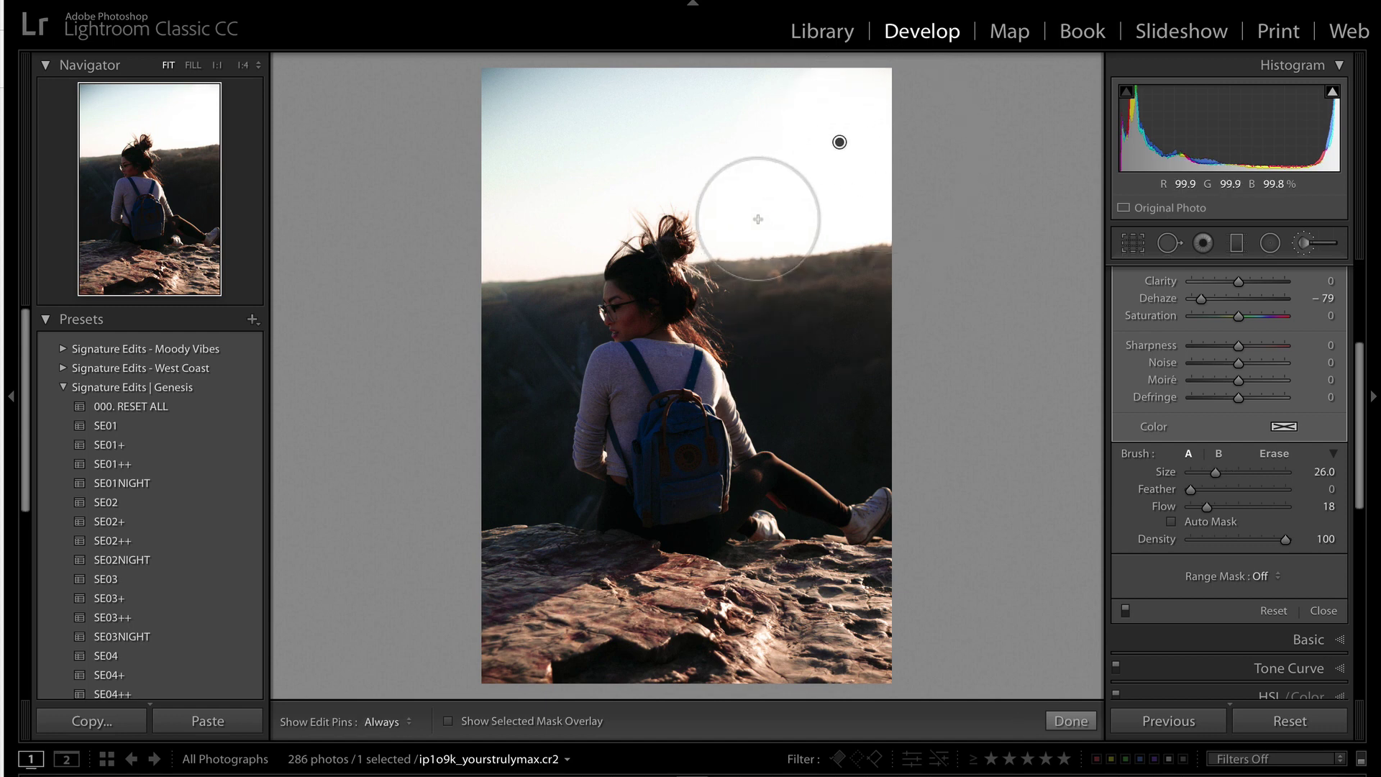
{"action": "left_click", "coordinate": [833, 285]}
{"action": "scroll", "coordinate": [765, 475], "scroll_direction": "down", "scroll_amount": 2}
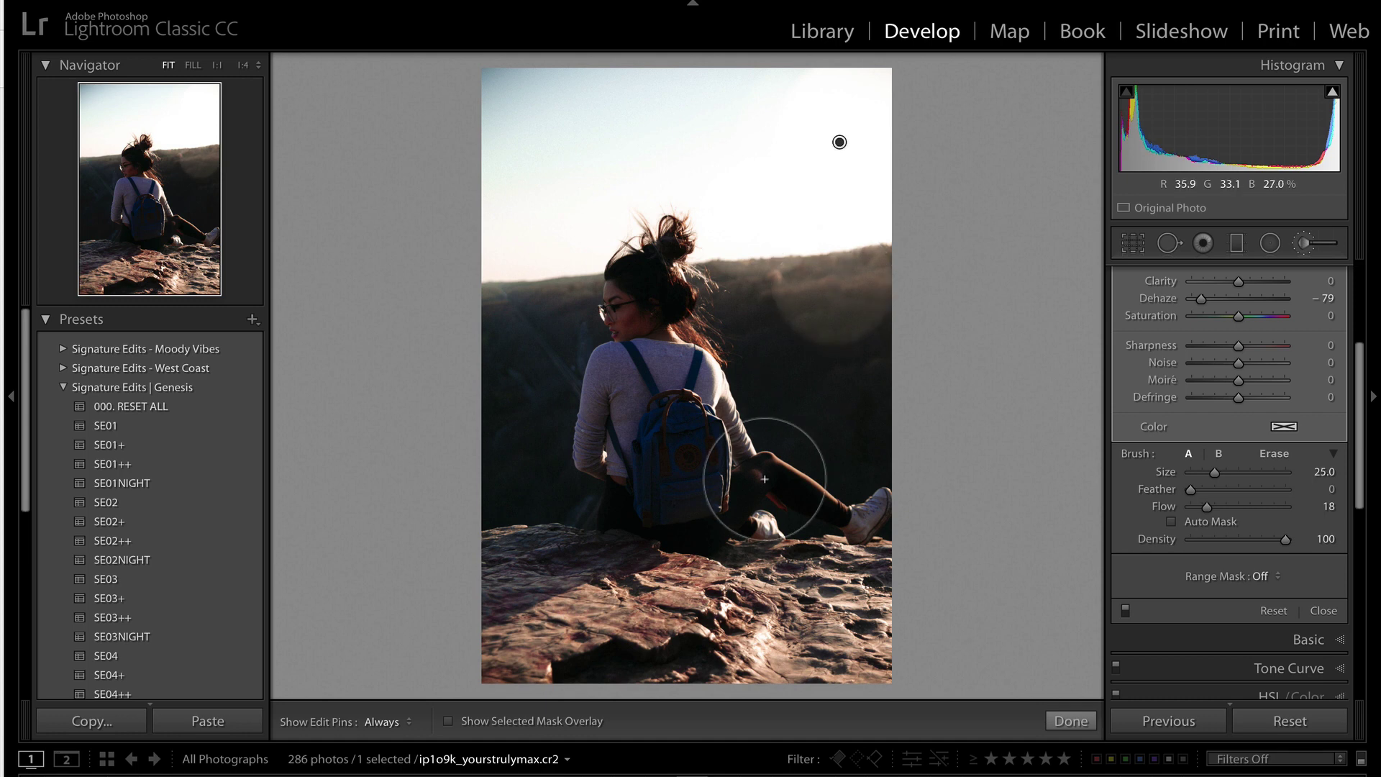
{"action": "left_click", "coordinate": [811, 361]}
{"action": "scroll", "coordinate": [809, 359], "scroll_direction": "up", "scroll_amount": 2}
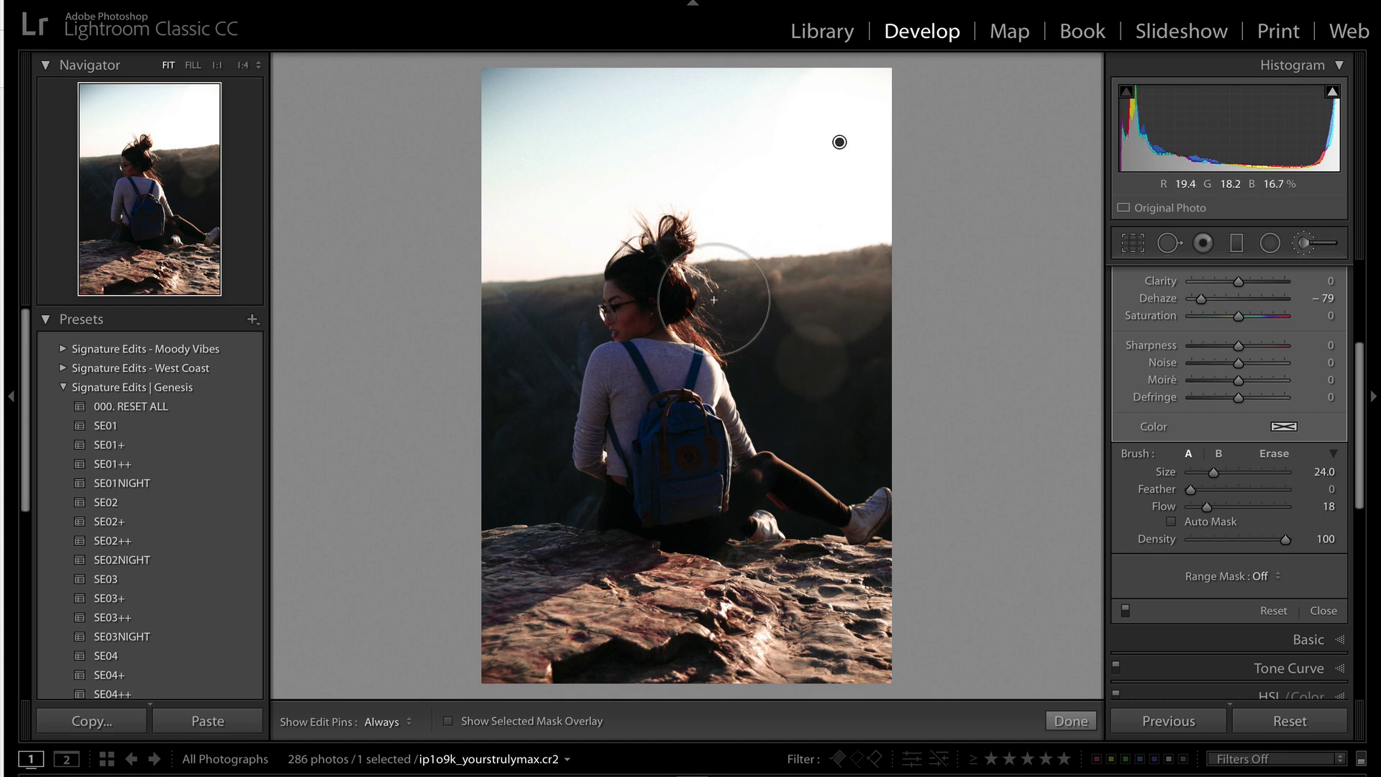
- Paint a glow across her back and another hillside circle, then undo the last dab
{"action": "right_click", "coordinate": [754, 322]}
{"action": "key", "text": "Escape"}
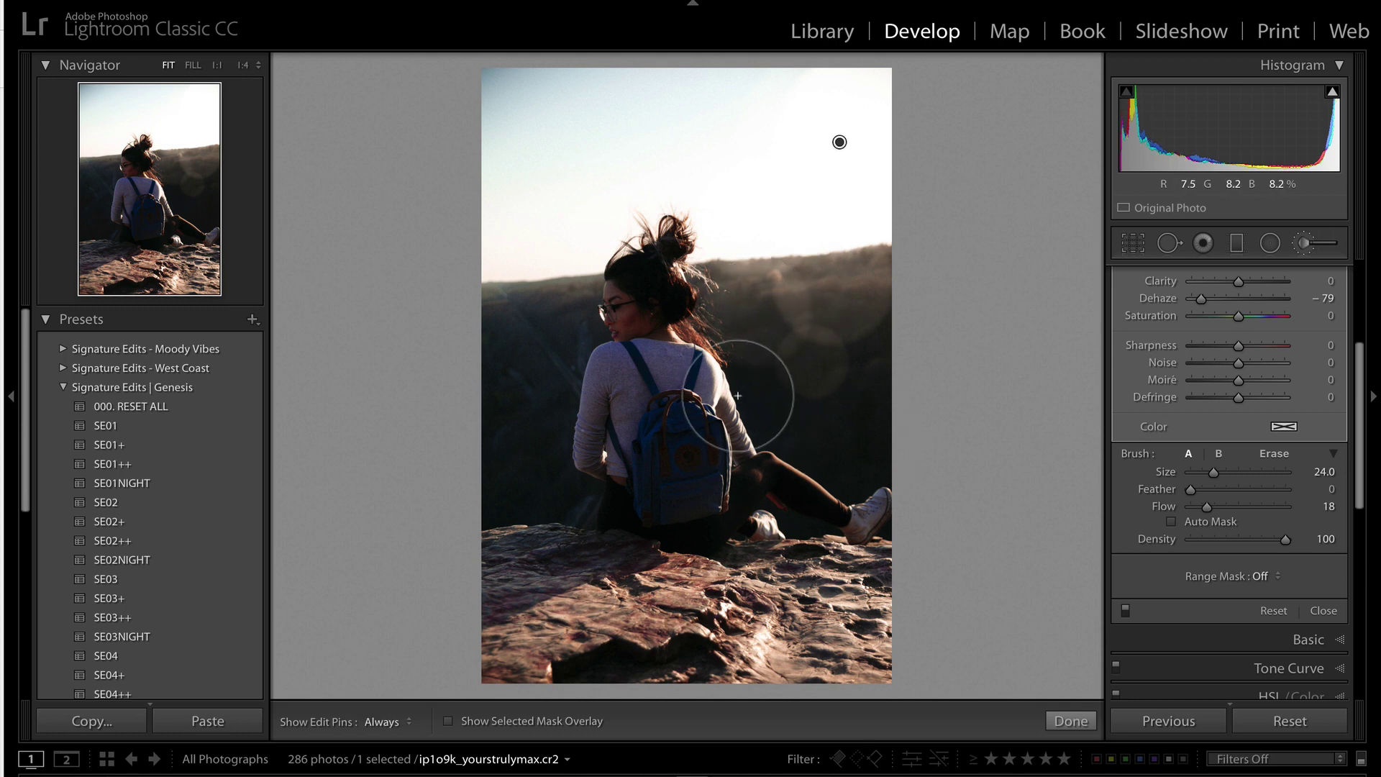
{"action": "scroll", "coordinate": [859, 374], "scroll_direction": "up", "scroll_amount": 3}
{"action": "left_click_drag", "start_coordinate": [859, 373], "coordinate": [821, 443]}
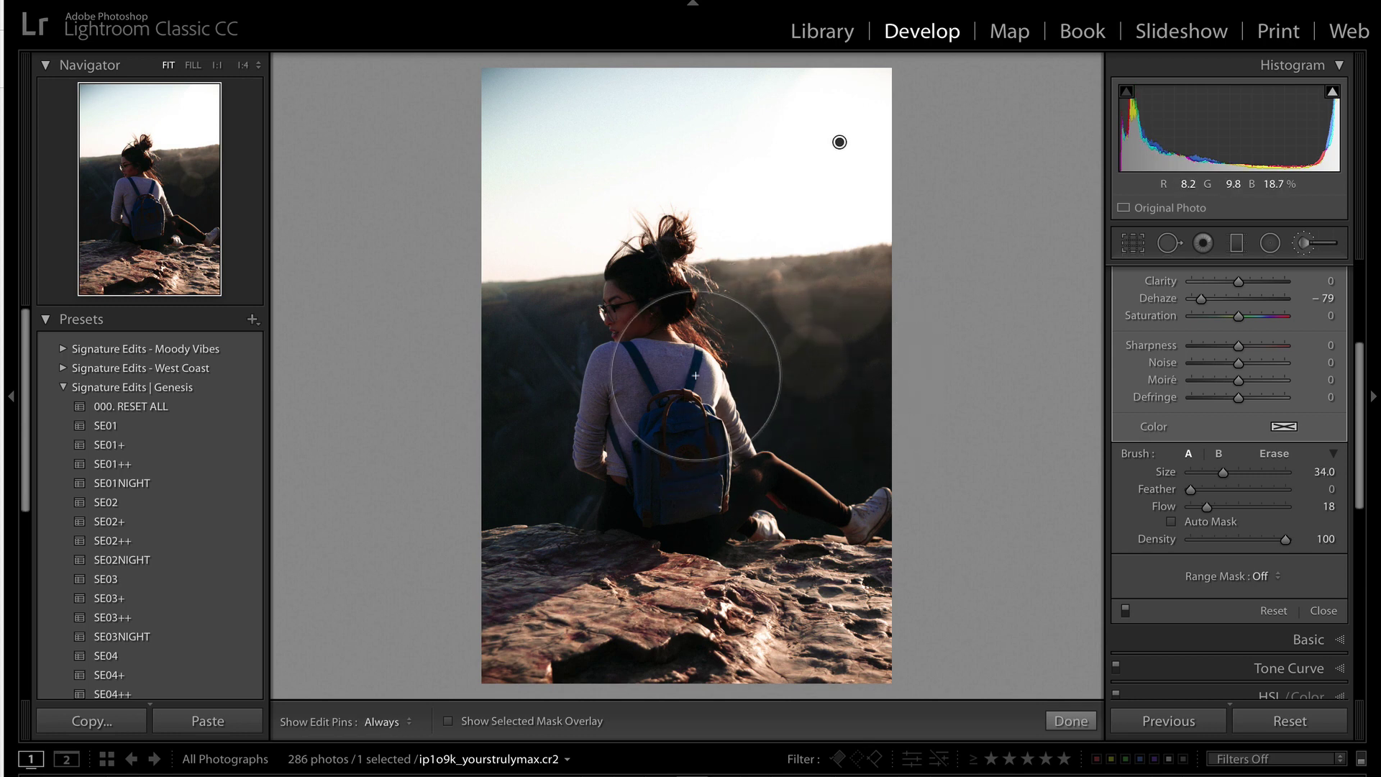
{"action": "scroll", "coordinate": [821, 443], "scroll_direction": "down", "scroll_amount": 3}
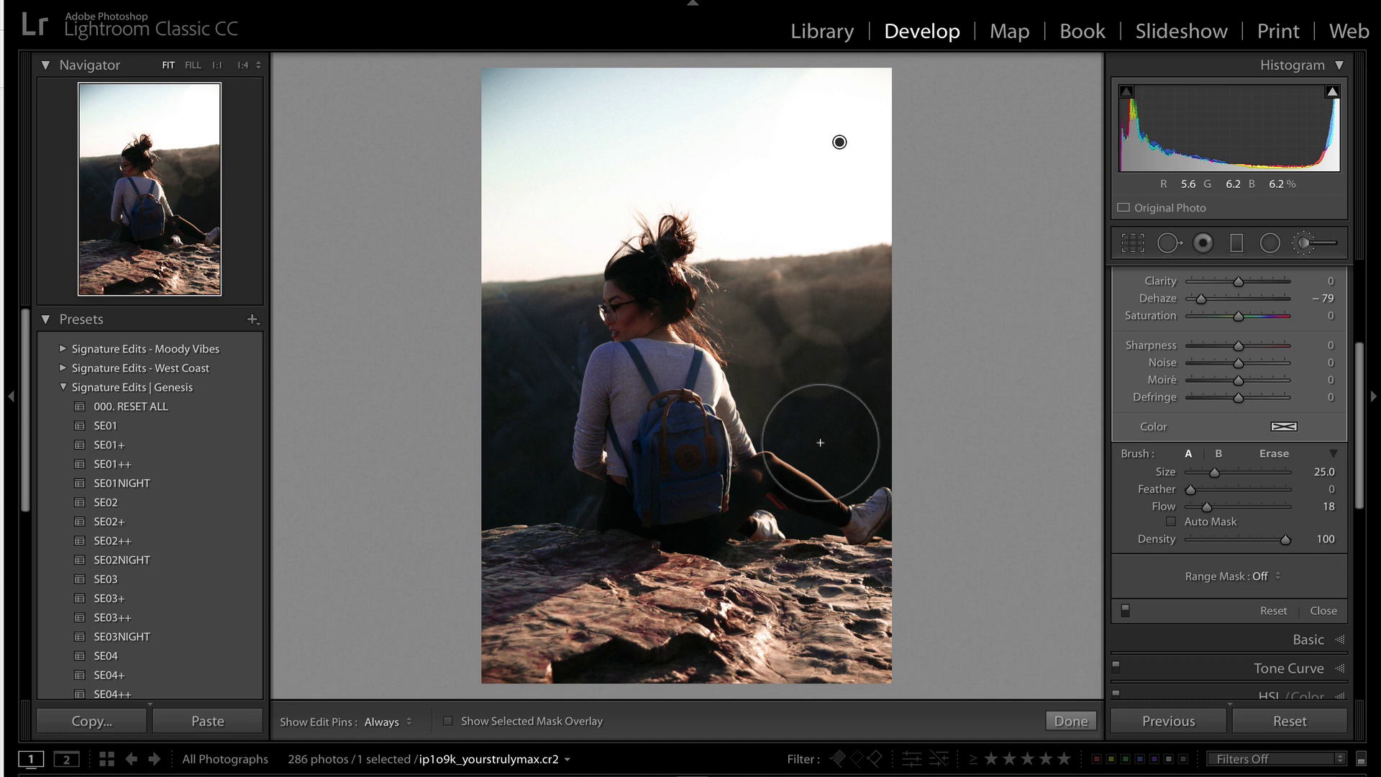
{"action": "key", "text": "h"}
{"action": "scroll", "coordinate": [826, 647], "scroll_direction": "down", "scroll_amount": 1}
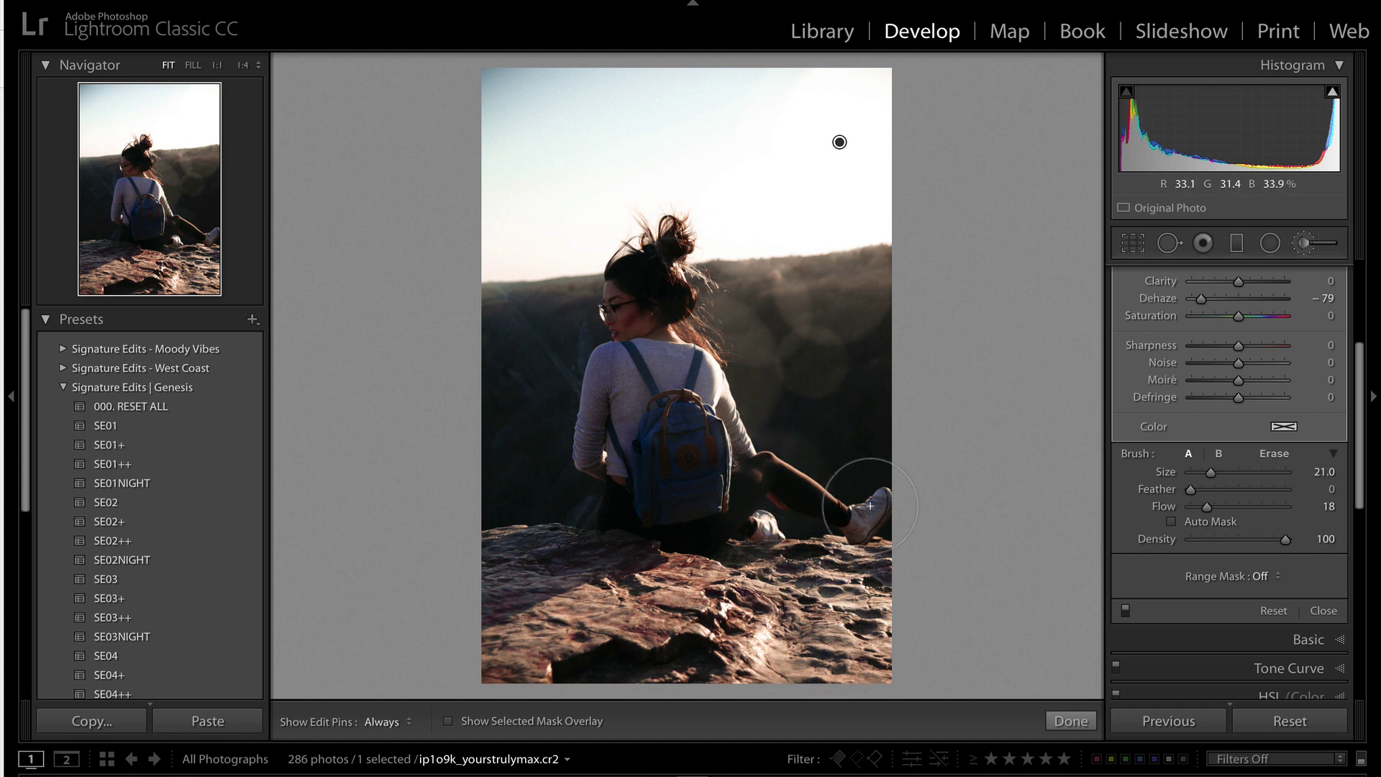
{"action": "left_click", "coordinate": [828, 422]}
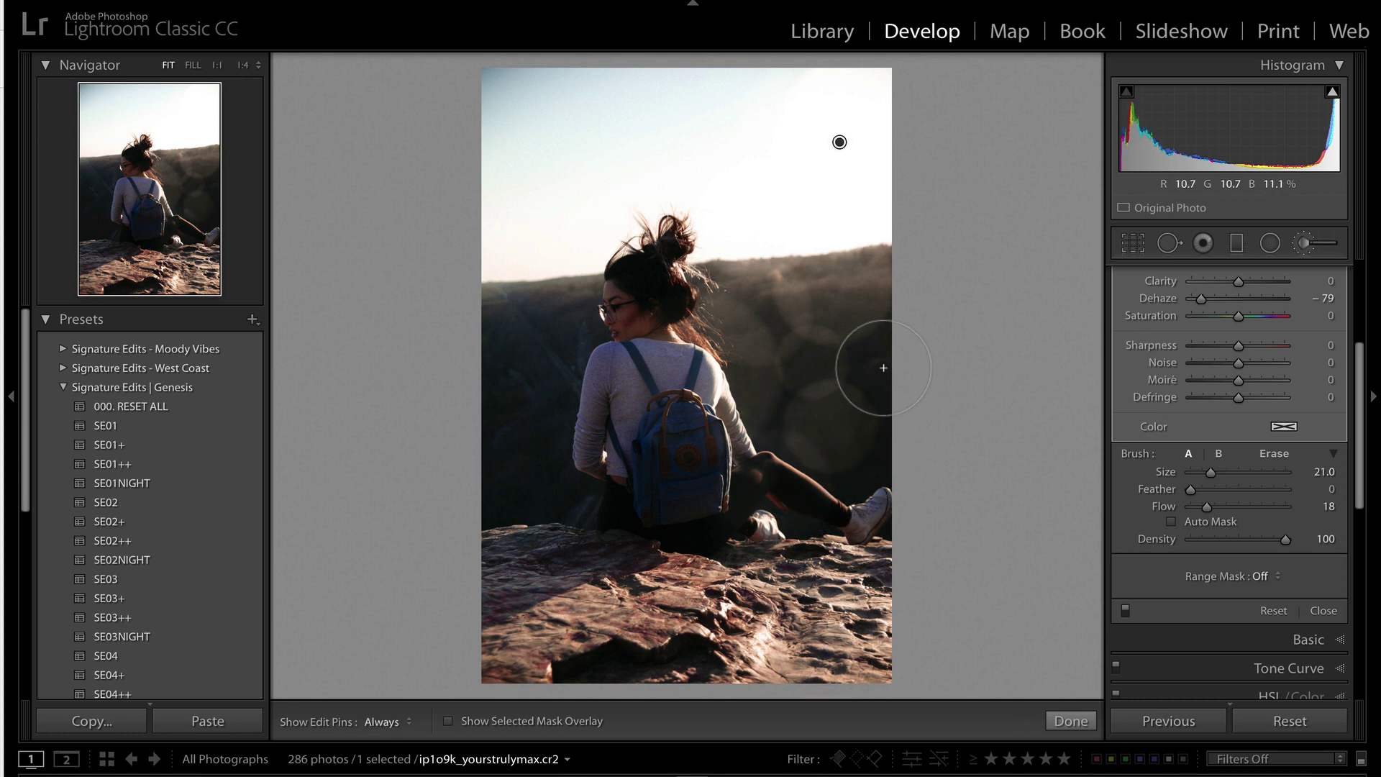
{"action": "scroll", "coordinate": [883, 368], "scroll_direction": "up", "scroll_amount": 3}
{"action": "key", "text": "h"}
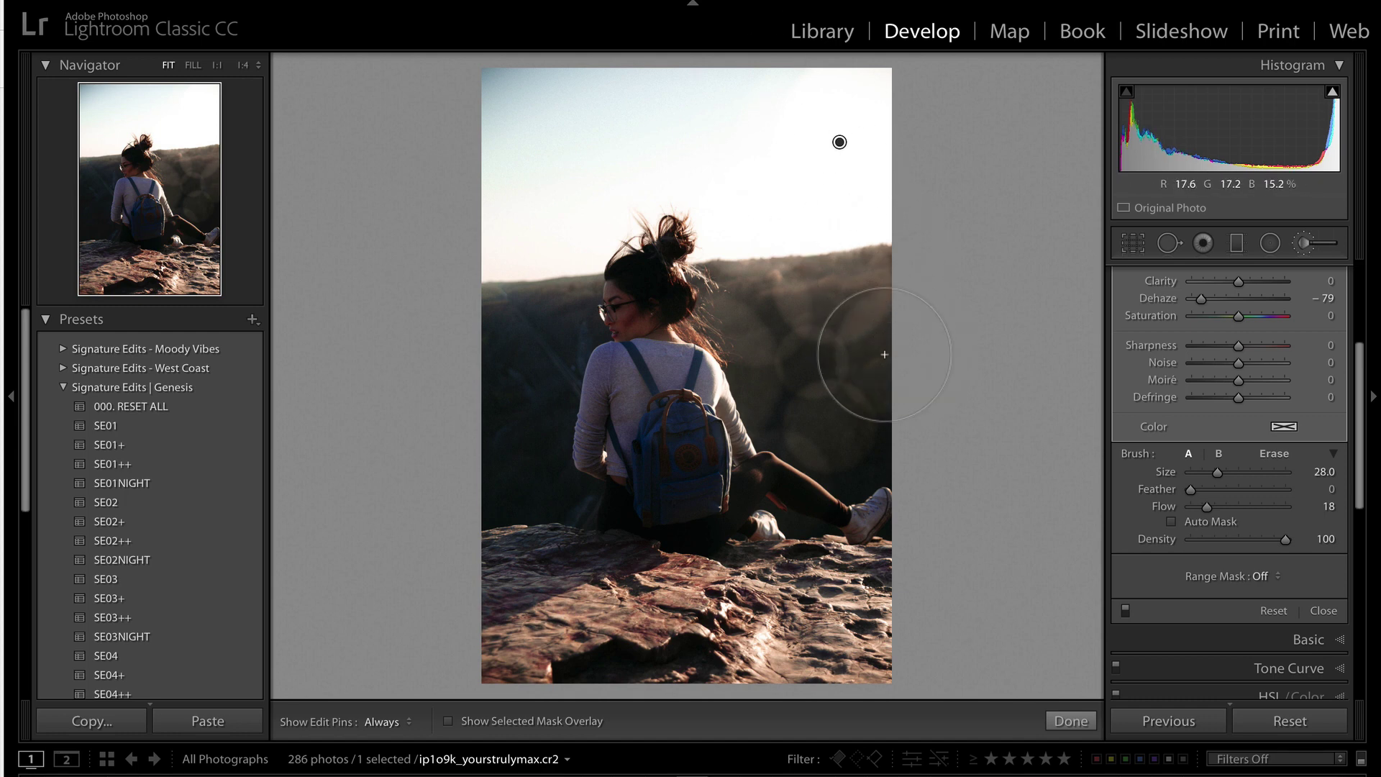
{"action": "key", "text": "ctrl+z"}
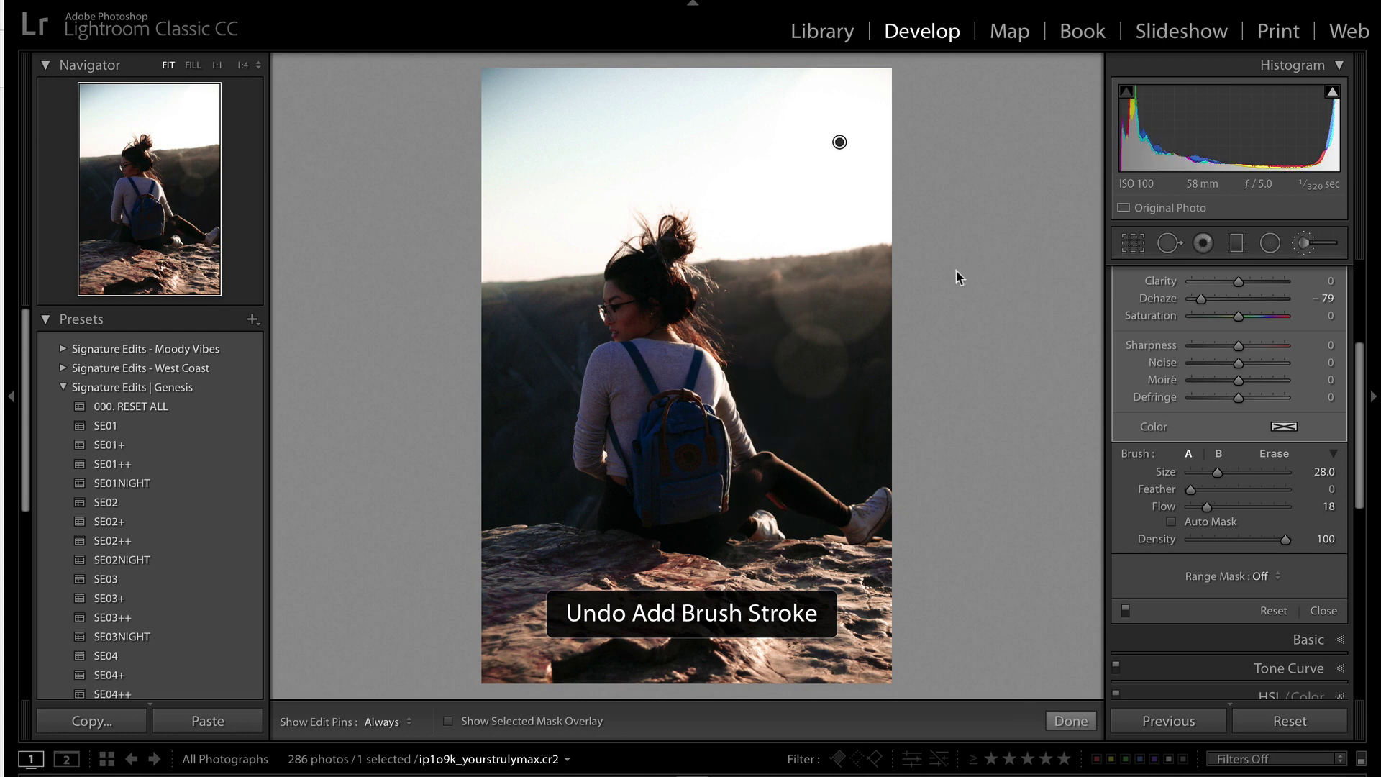
- Toggle the edit pins and drag out more light circles over the hillside
{"action": "key", "text": "h"}
{"action": "key", "text": "h"}
{"action": "scroll", "coordinate": [826, 443], "scroll_direction": "up", "scroll_amount": 3}
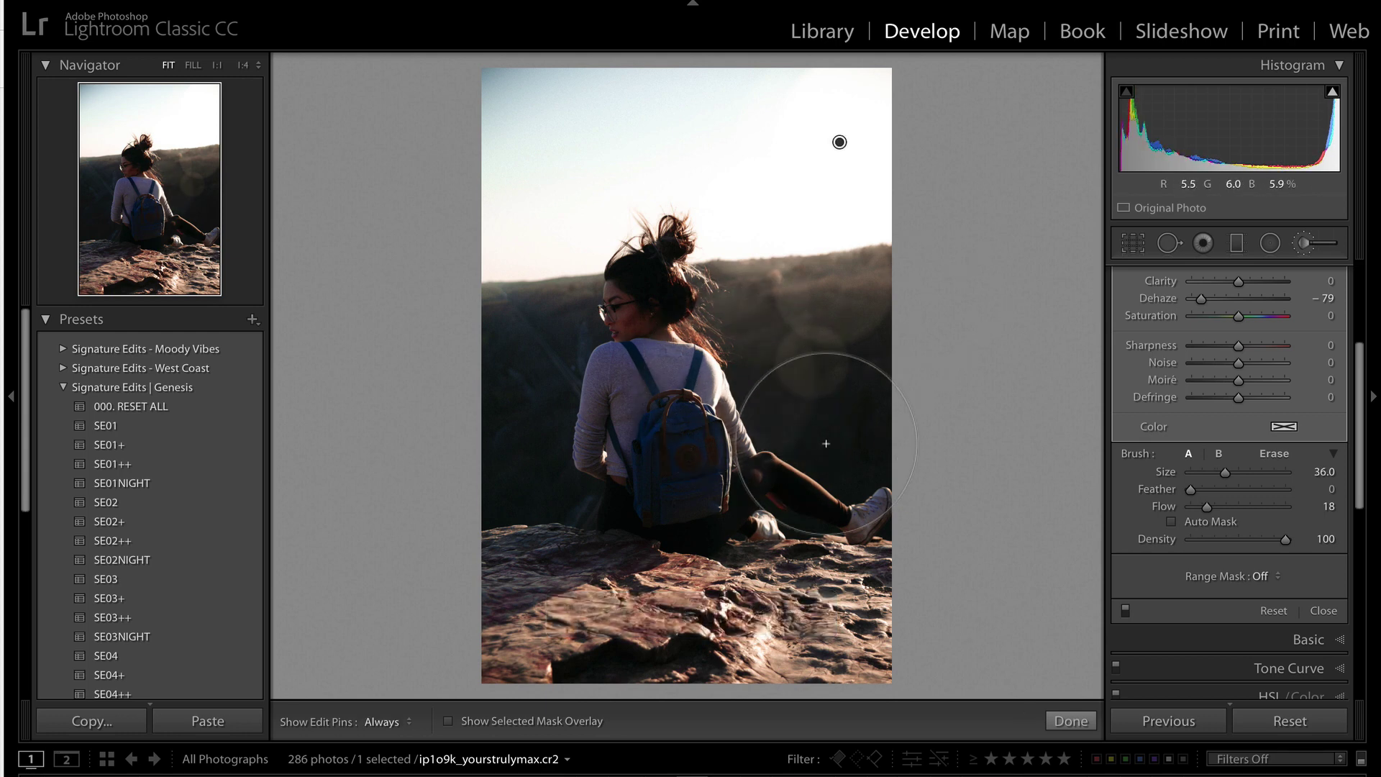
{"action": "scroll", "coordinate": [826, 442], "scroll_direction": "down", "scroll_amount": 5}
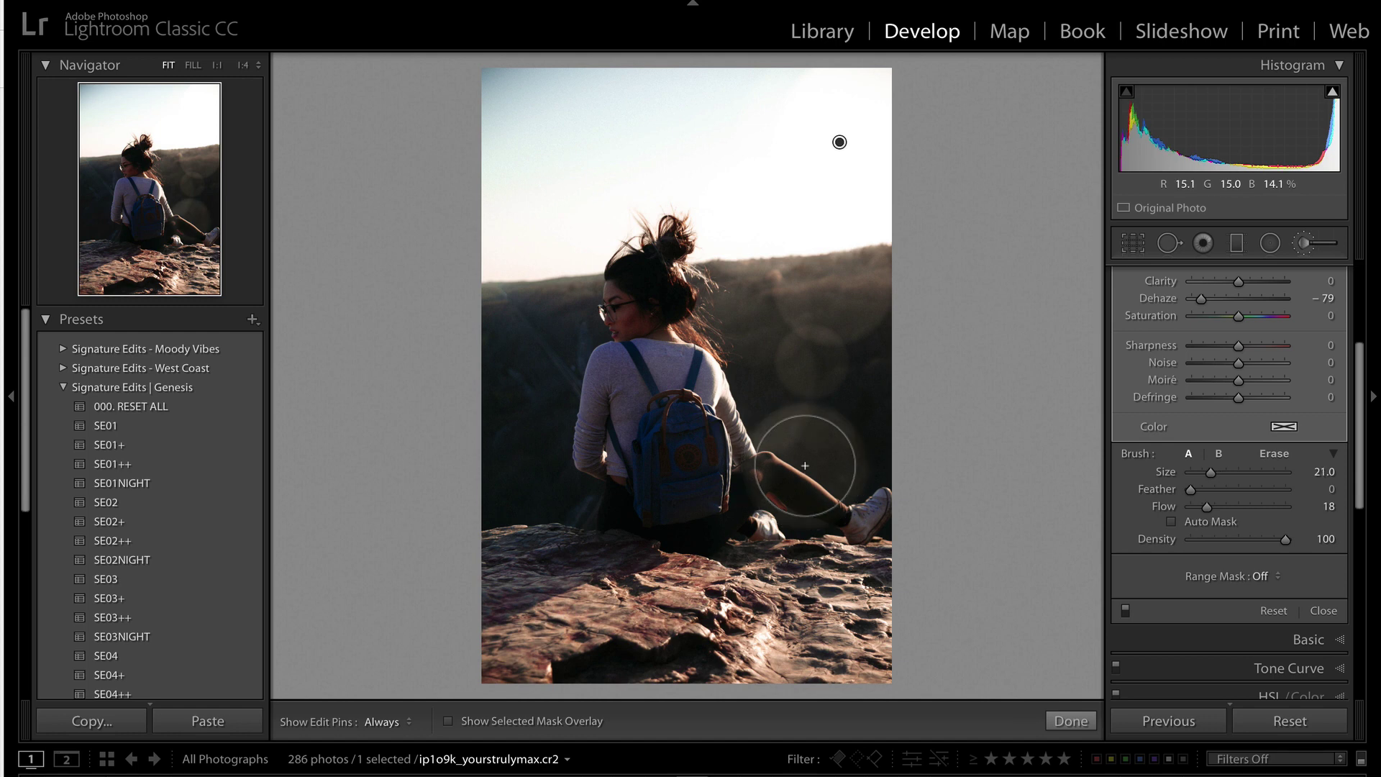
{"action": "scroll", "coordinate": [770, 432], "scroll_direction": "down", "scroll_amount": 4}
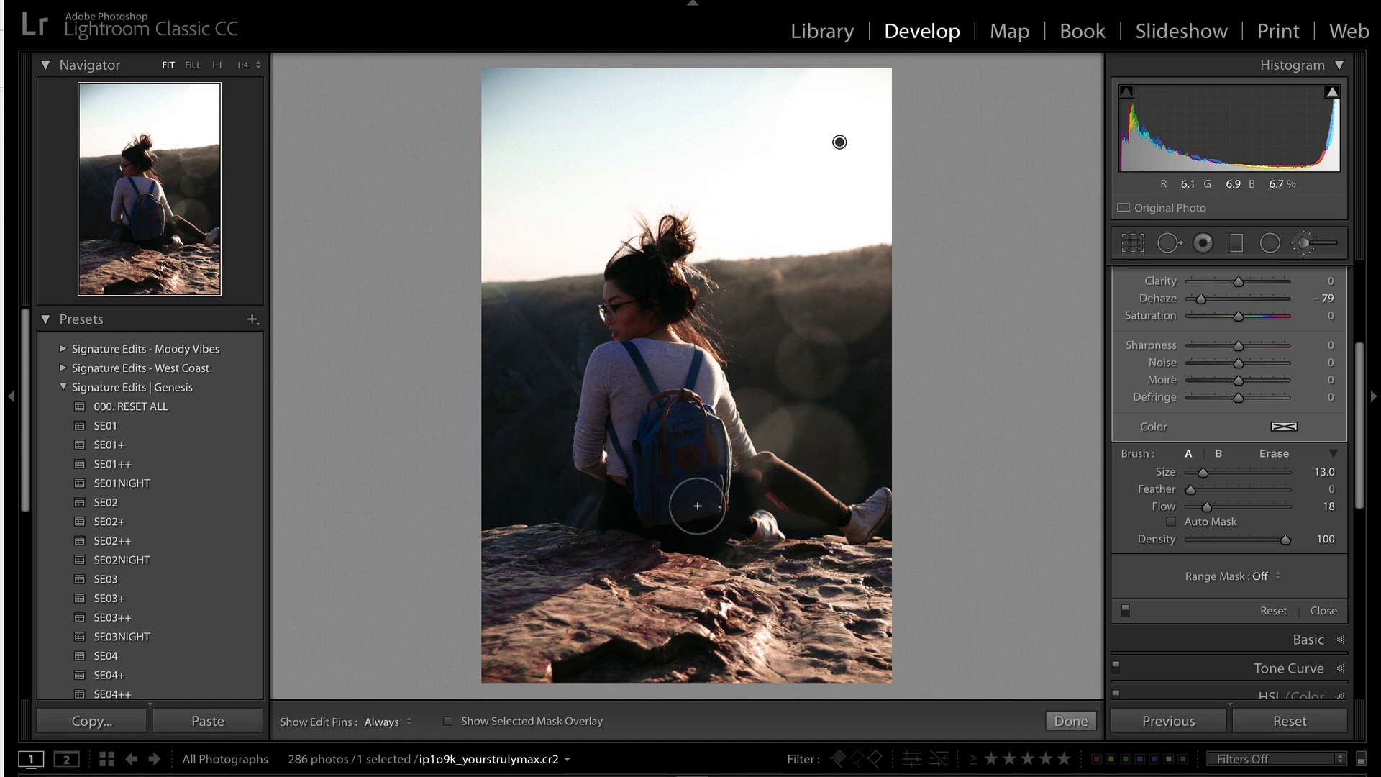
{"action": "key", "text": "h"}
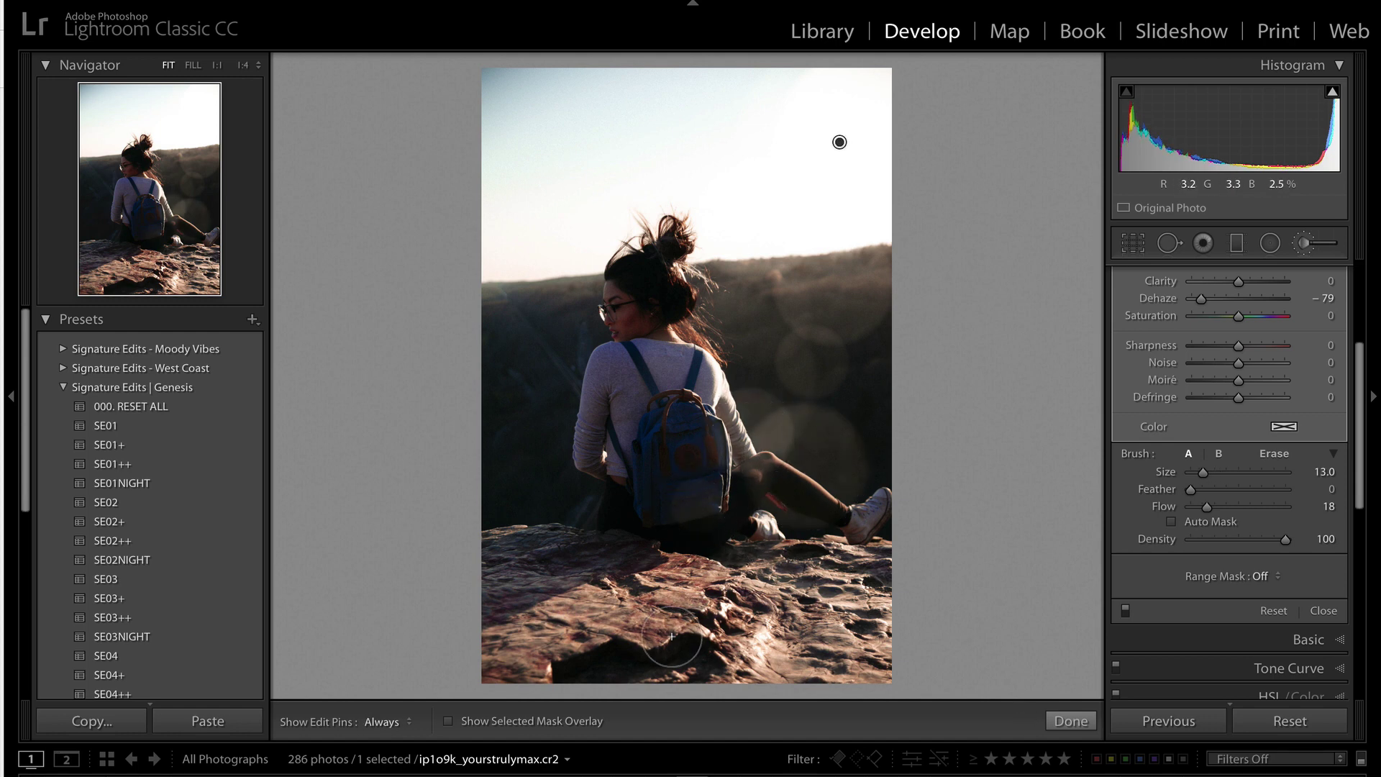
{"action": "scroll", "coordinate": [902, 368], "scroll_direction": "up", "scroll_amount": 3}
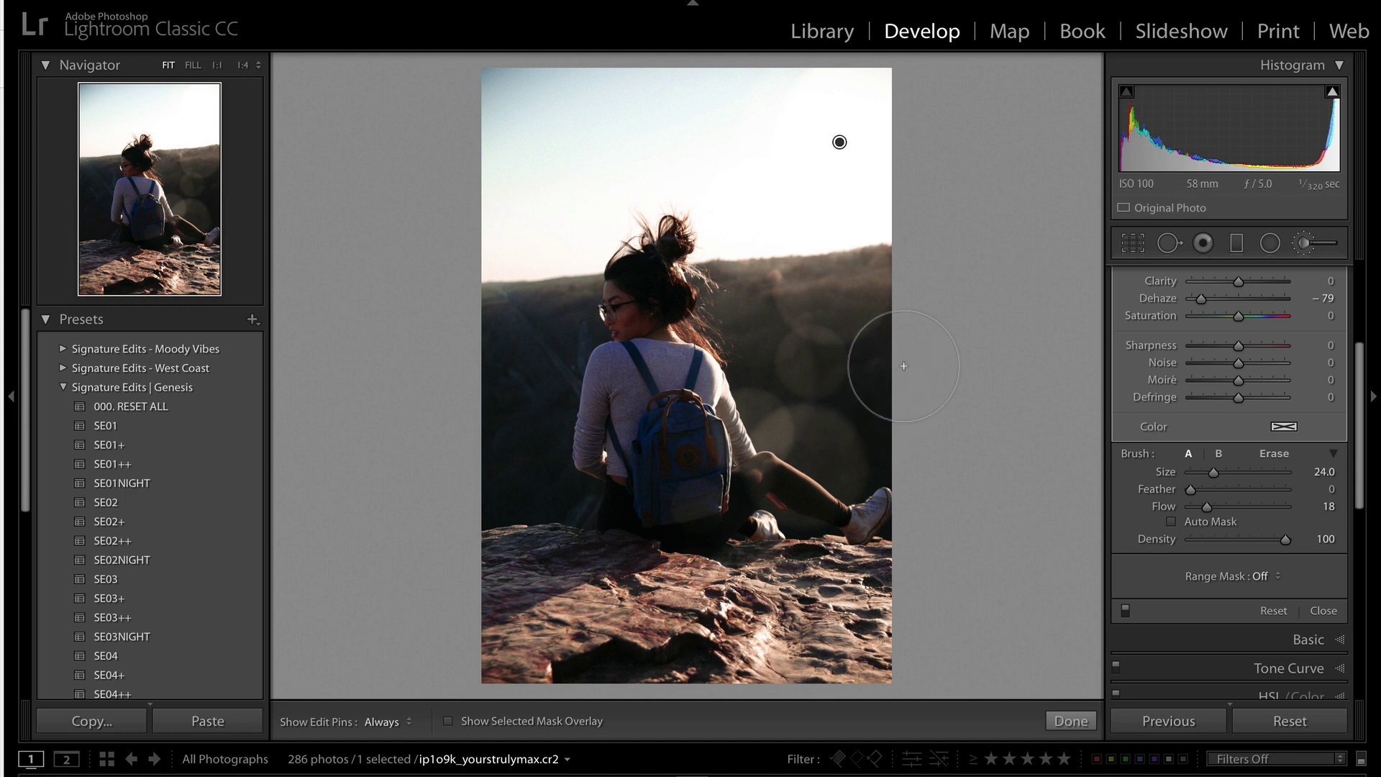
{"action": "scroll", "coordinate": [904, 366], "scroll_direction": "up", "scroll_amount": 5}
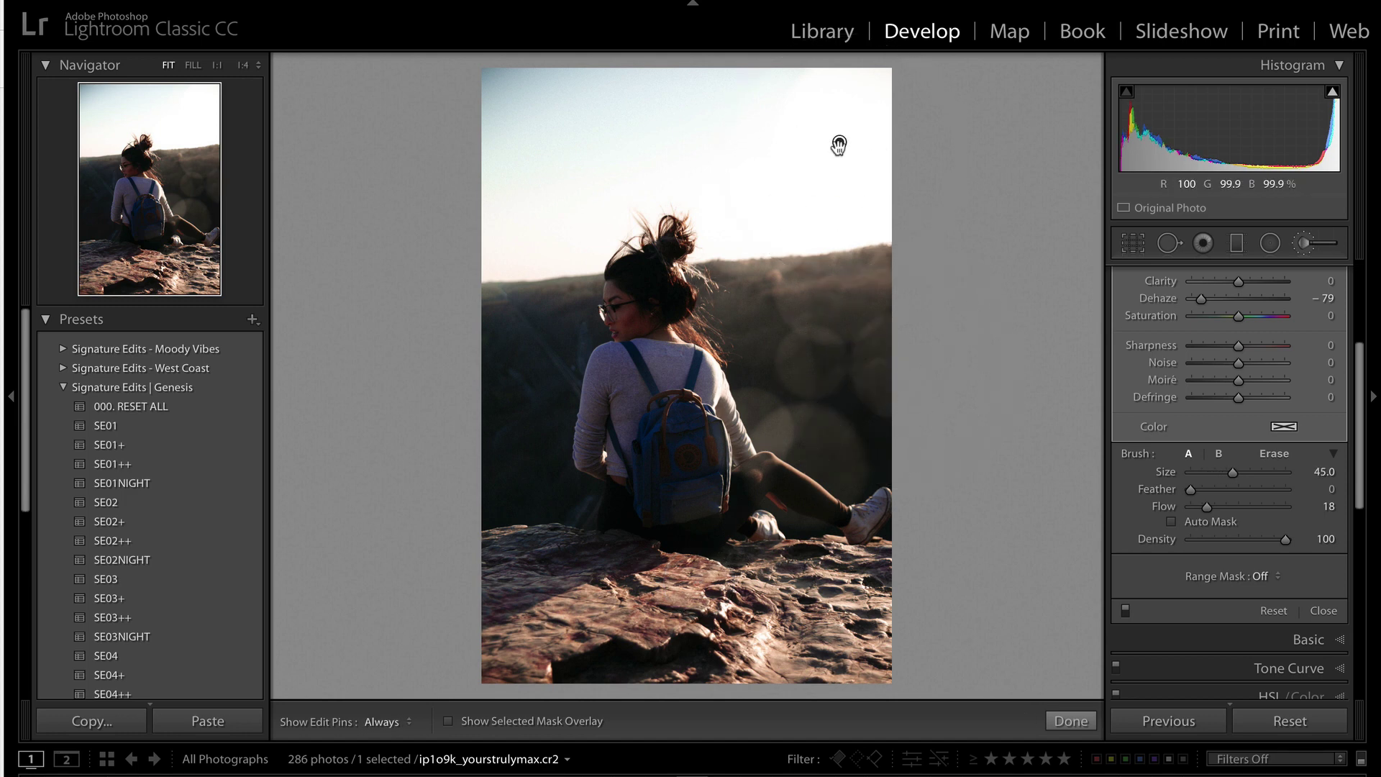
{"action": "mouse_move", "coordinate": [839, 141]}
{"action": "left_mouse_down"}
{"action": "mouse_move", "coordinate": [883, 131]}
{"action": "mouse_move", "coordinate": [516, 84]}
{"action": "left_mouse_up"}
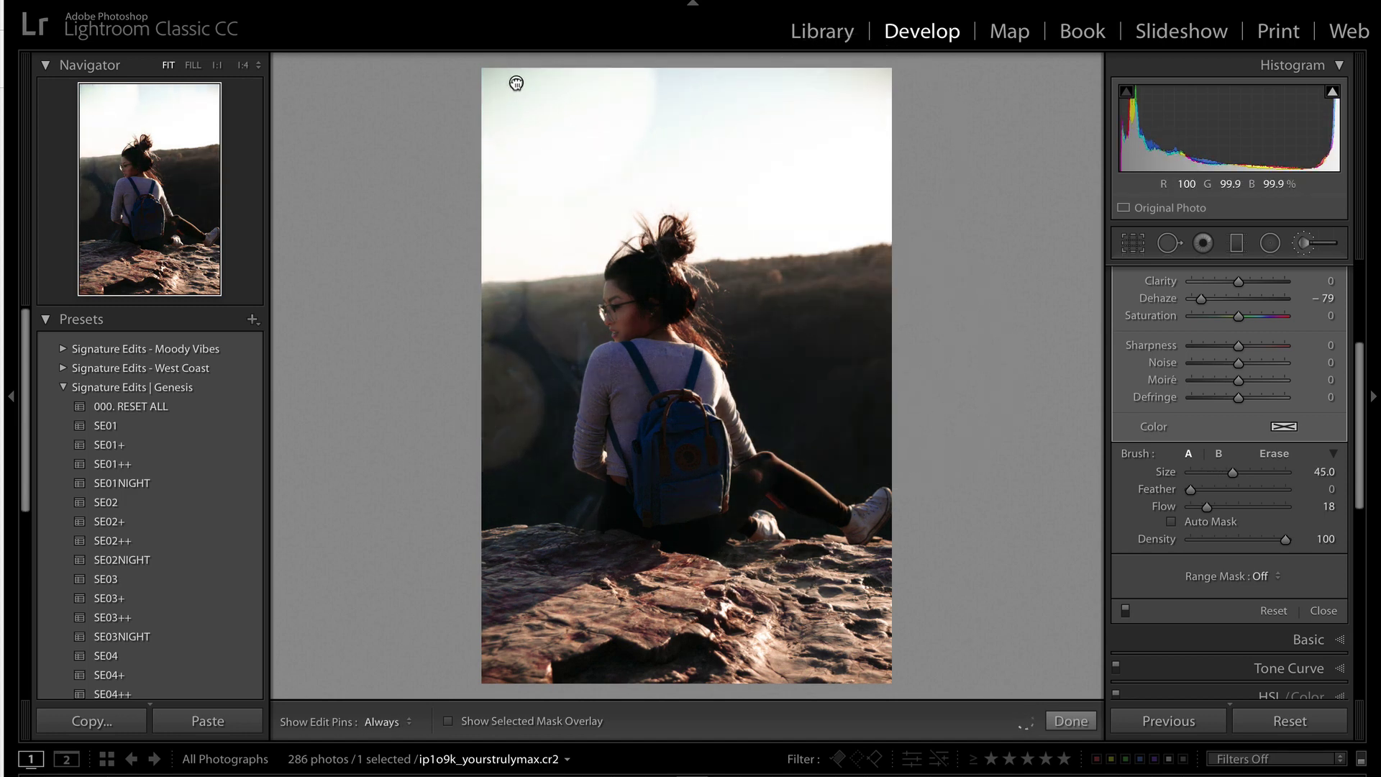
- Move the bokeh adjustment's pin toward the photo's top-right corner
{"action": "left_click_drag", "start_coordinate": [644, 49], "coordinate": [950, 61]}
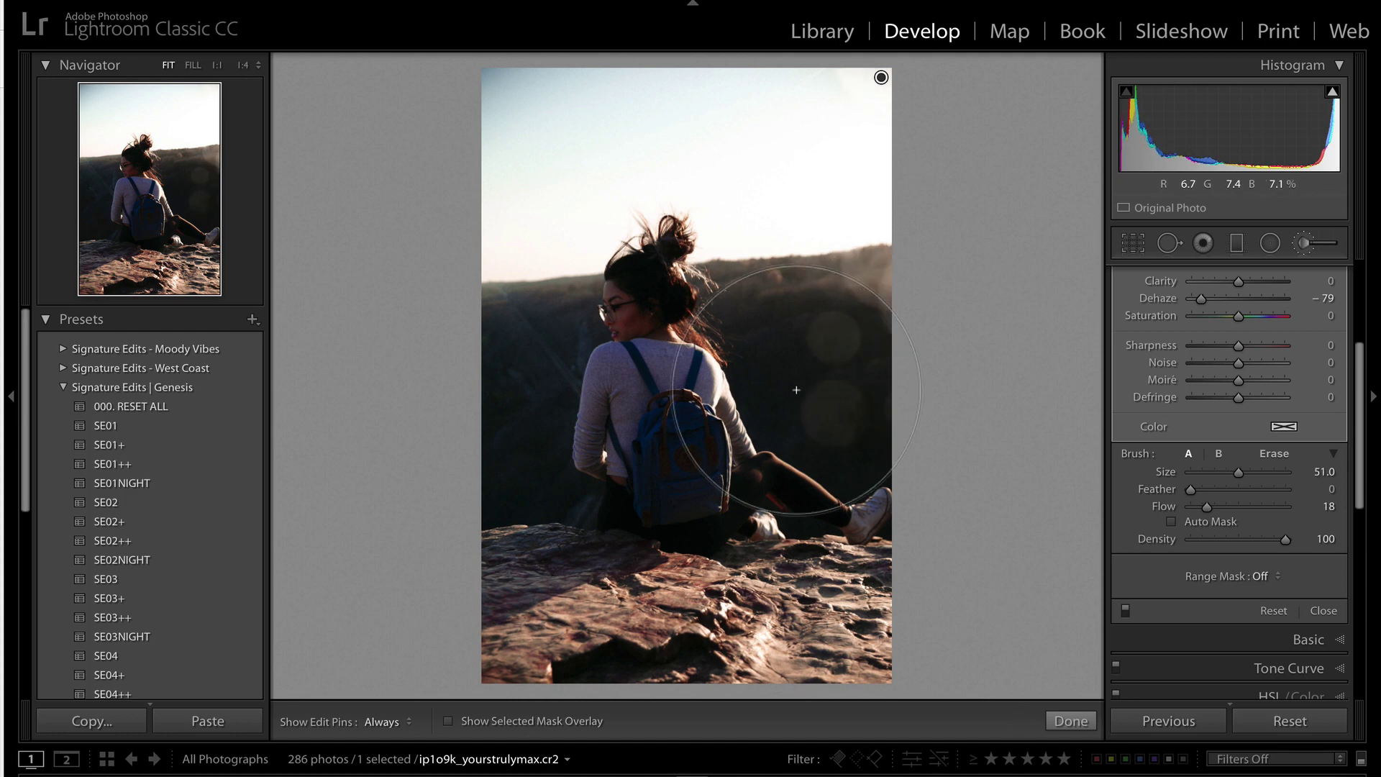
{"action": "scroll", "coordinate": [807, 278], "scroll_direction": "down", "scroll_amount": 3}
{"action": "scroll", "coordinate": [794, 362], "scroll_direction": "down", "scroll_amount": 3}
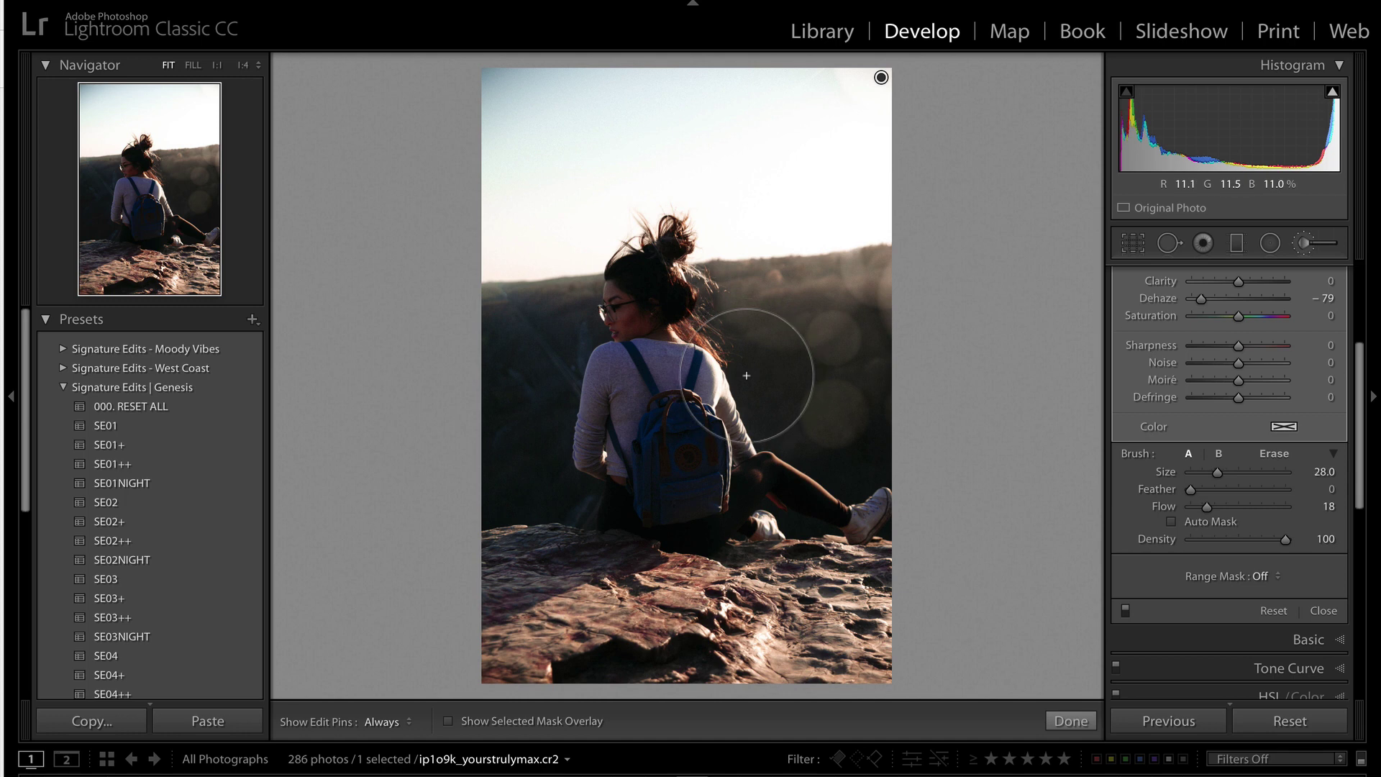
{"action": "scroll", "coordinate": [759, 359], "scroll_direction": "down", "scroll_amount": 1}
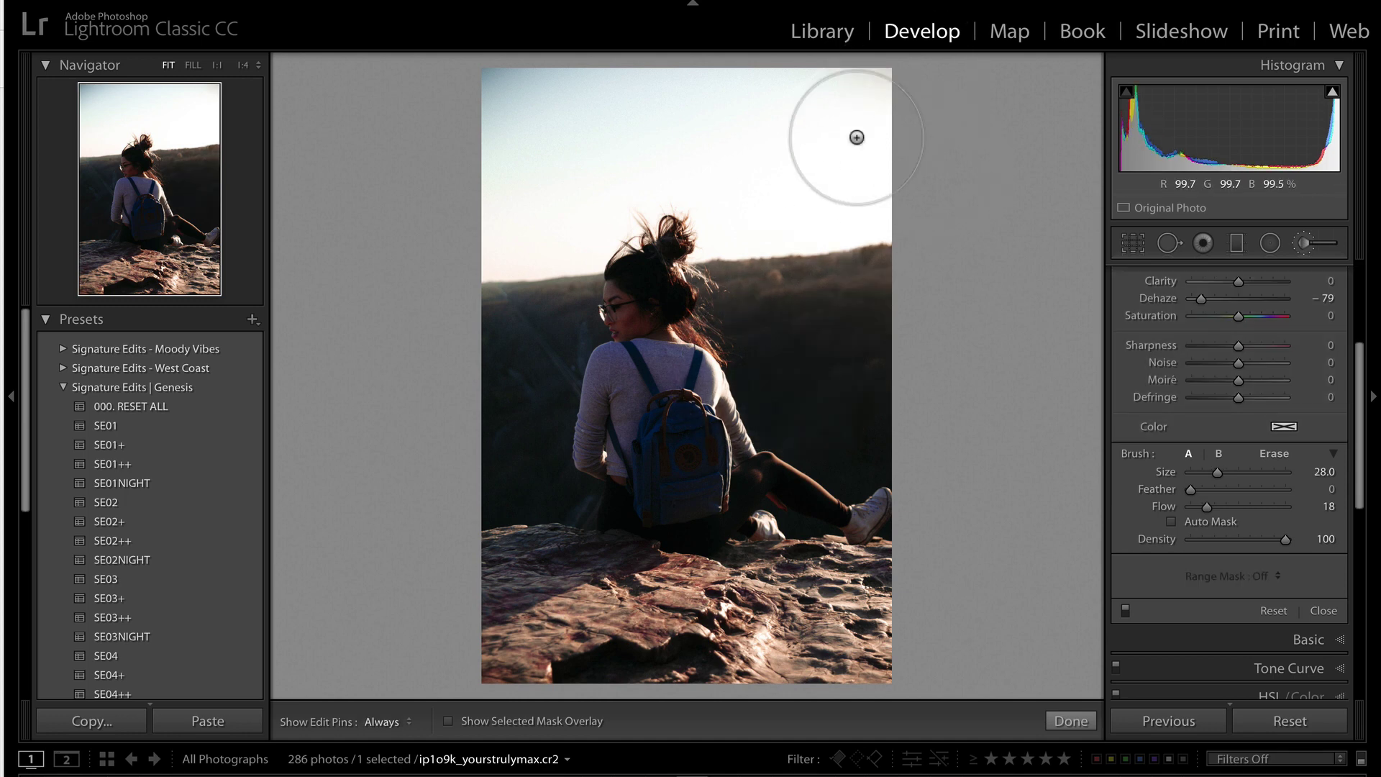
{"action": "scroll", "coordinate": [858, 152], "scroll_direction": "up", "scroll_amount": 3}
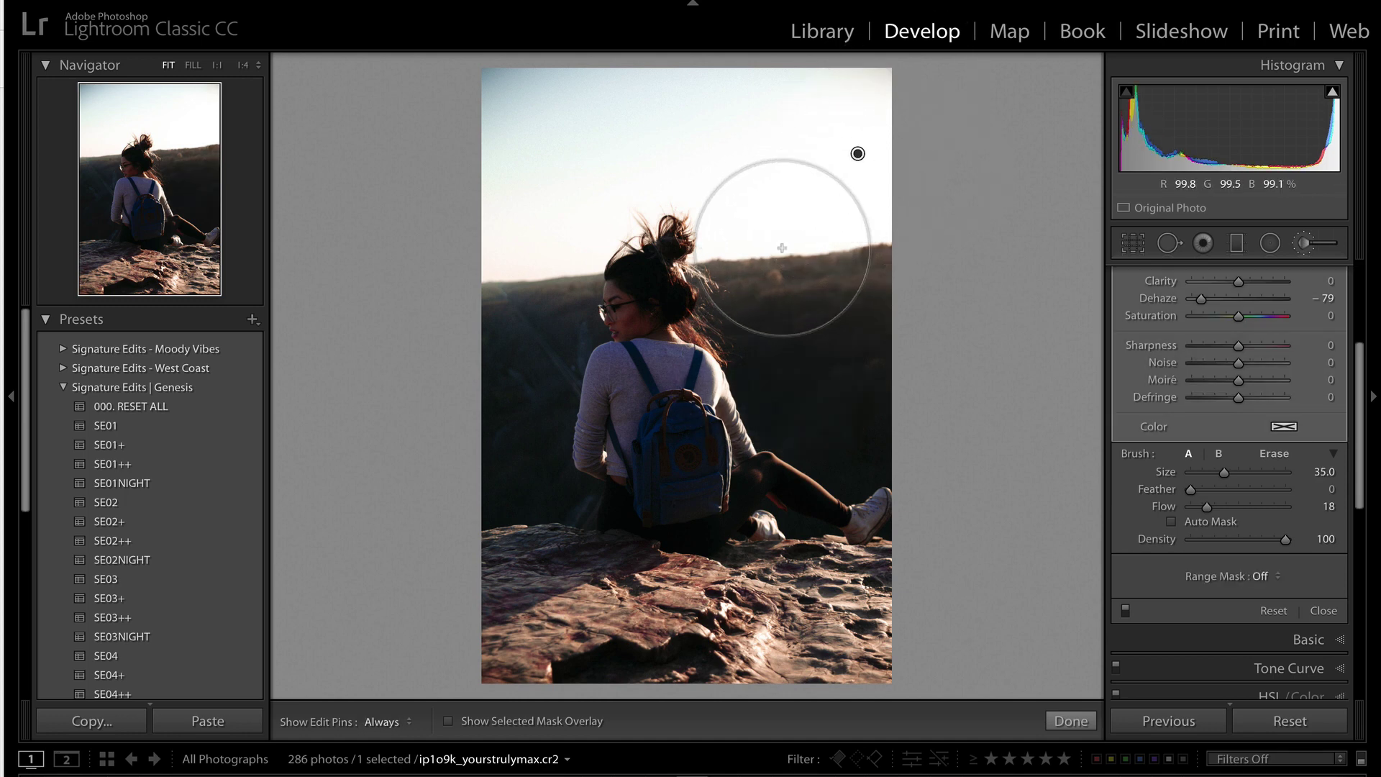
{"action": "scroll", "coordinate": [755, 302], "scroll_direction": "down", "scroll_amount": 3}
- Add more soft light circles on the right-hand hillside background
{"action": "left_click_drag", "start_coordinate": [825, 316], "coordinate": [817, 305]}
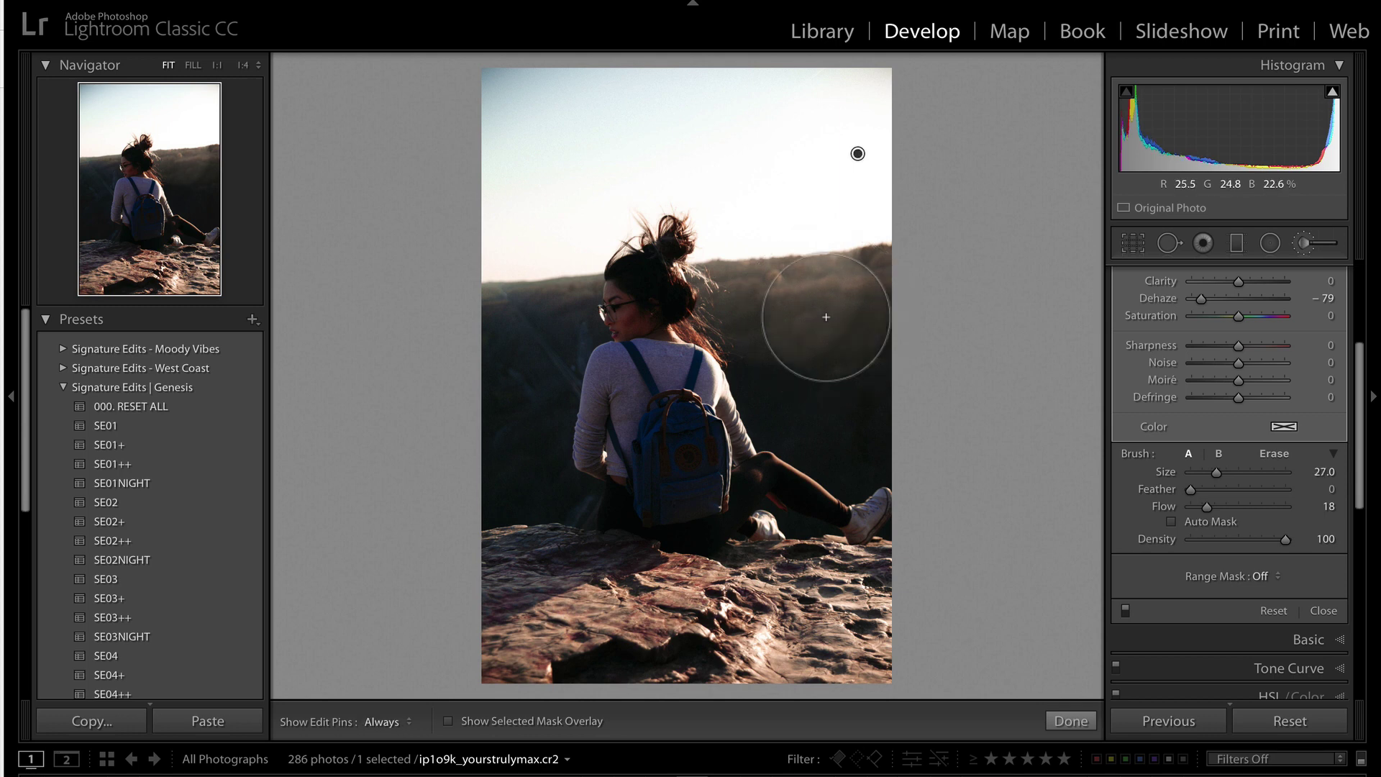
{"action": "scroll", "coordinate": [751, 335], "scroll_direction": "down", "scroll_amount": 4}
{"action": "left_click", "coordinate": [751, 334]}
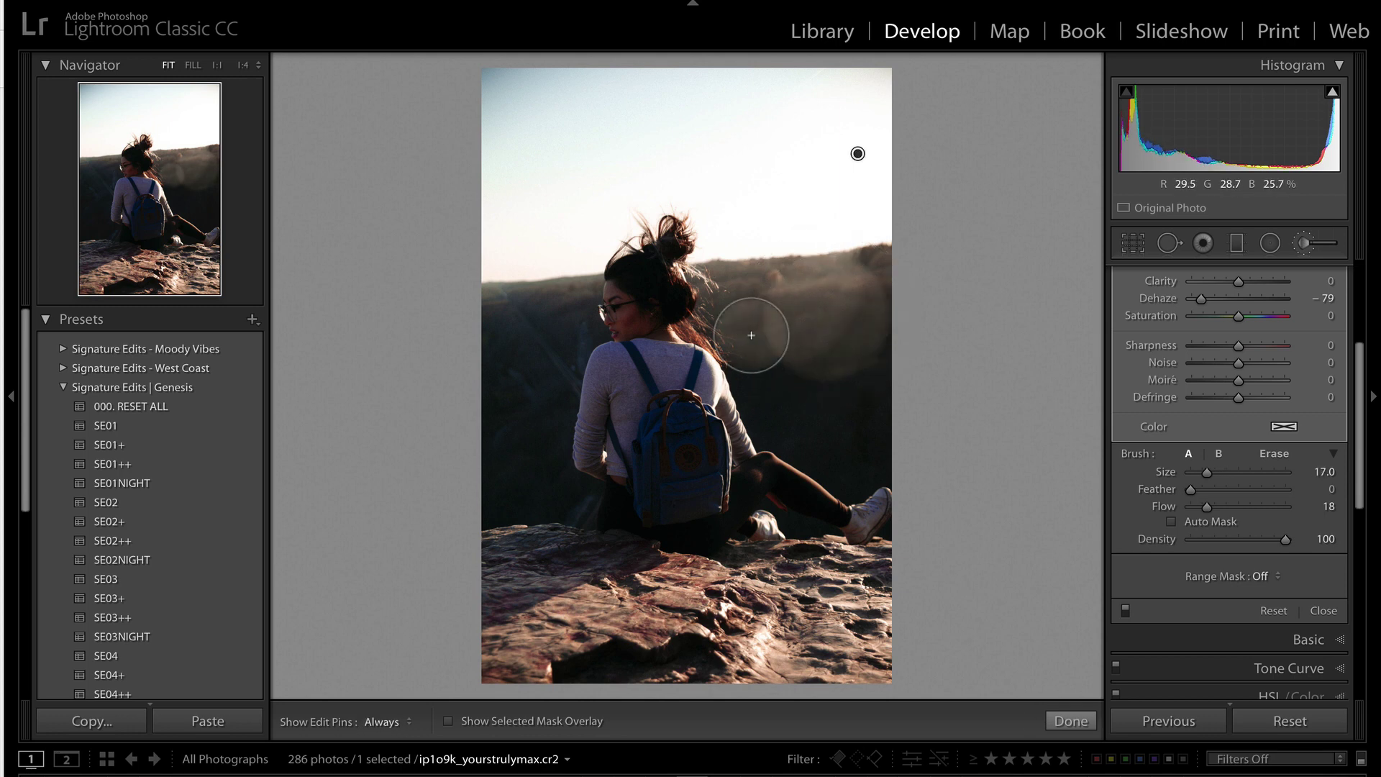
{"action": "scroll", "coordinate": [756, 357], "scroll_direction": "up", "scroll_amount": 3}
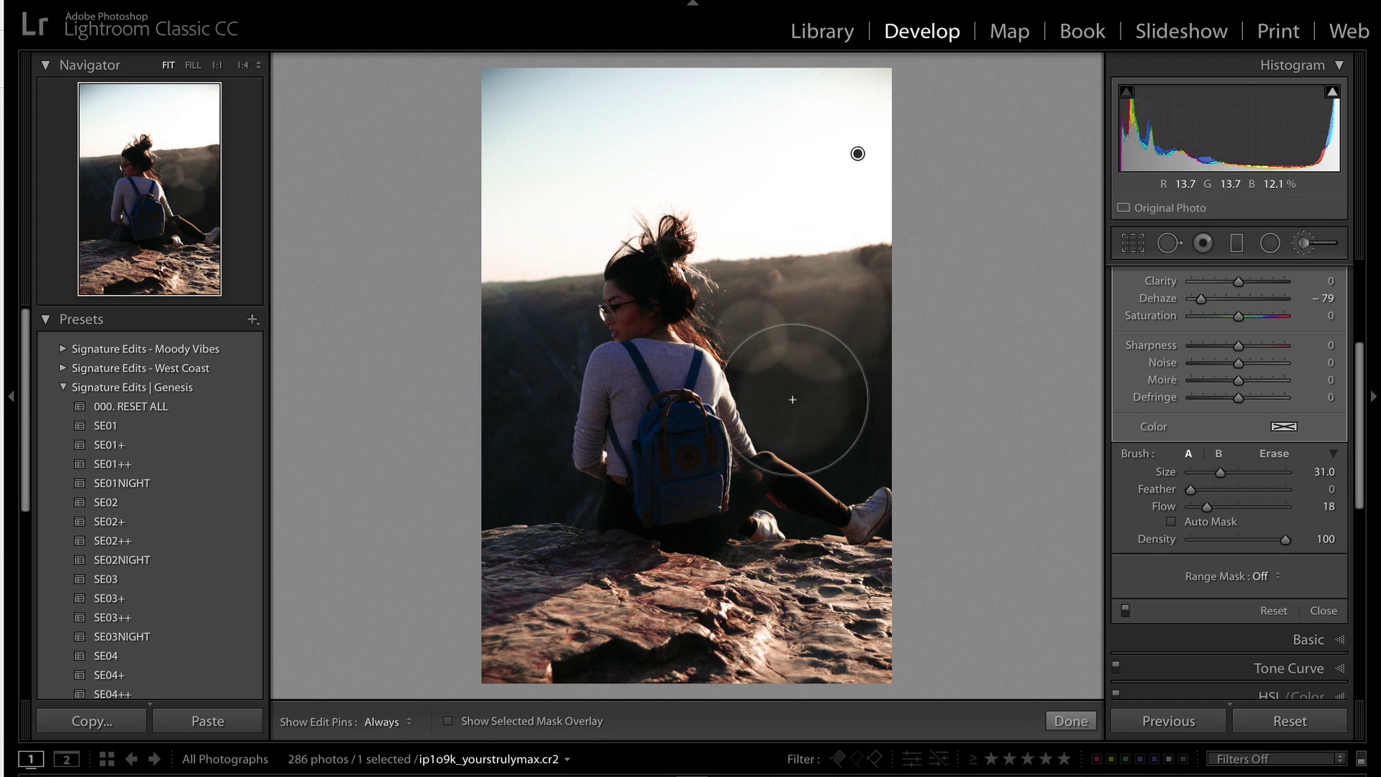
{"action": "key", "text": "h"}
{"action": "scroll", "coordinate": [868, 417], "scroll_direction": "up", "scroll_amount": 2}
{"action": "left_click", "coordinate": [868, 417]}
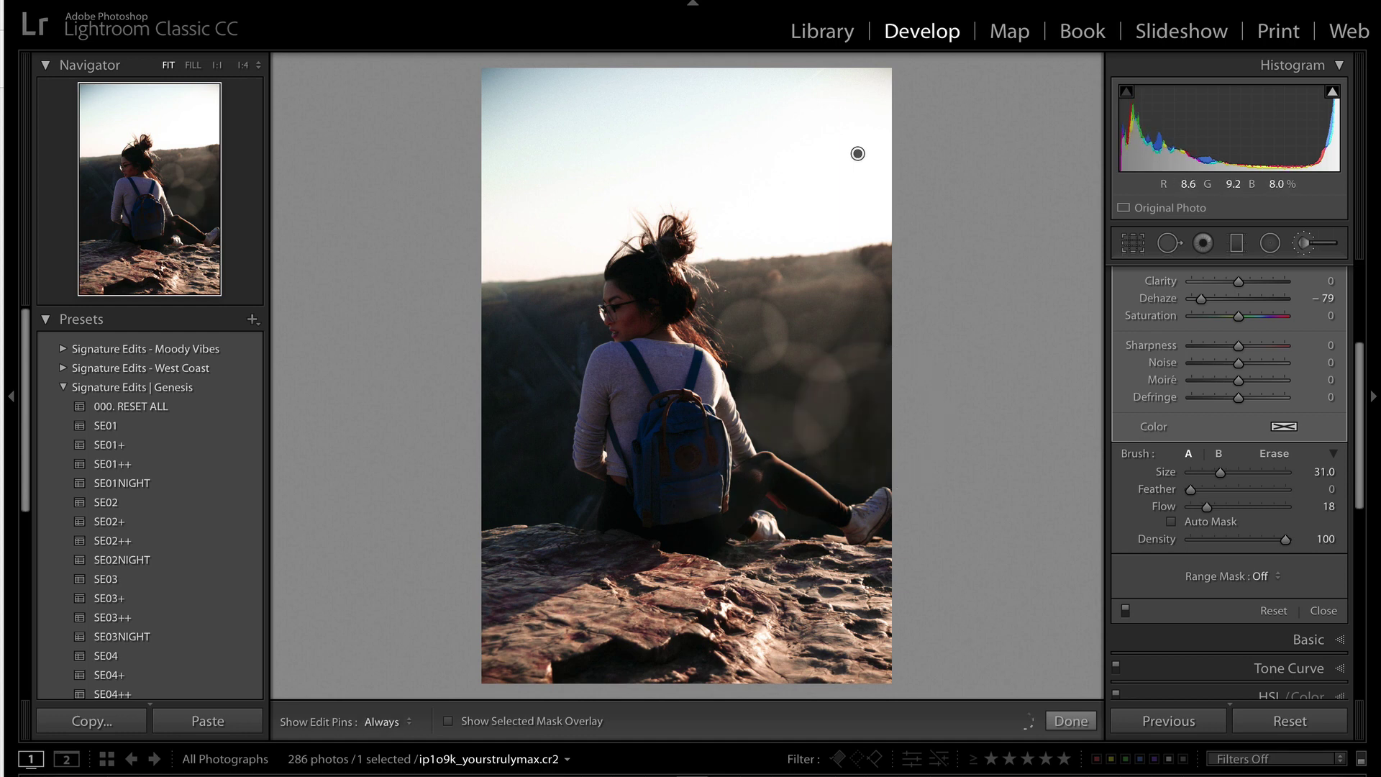
{"action": "key", "text": "h"}
{"action": "scroll", "coordinate": [549, 235], "scroll_direction": "up", "scroll_amount": 2}
{"action": "scroll", "coordinate": [546, 162], "scroll_direction": "down", "scroll_amount": 2}
- Paint light circles in the upper-left sky and the haze left of the woman
{"action": "left_click", "coordinate": [539, 118]}
{"action": "left_click", "coordinate": [505, 345]}
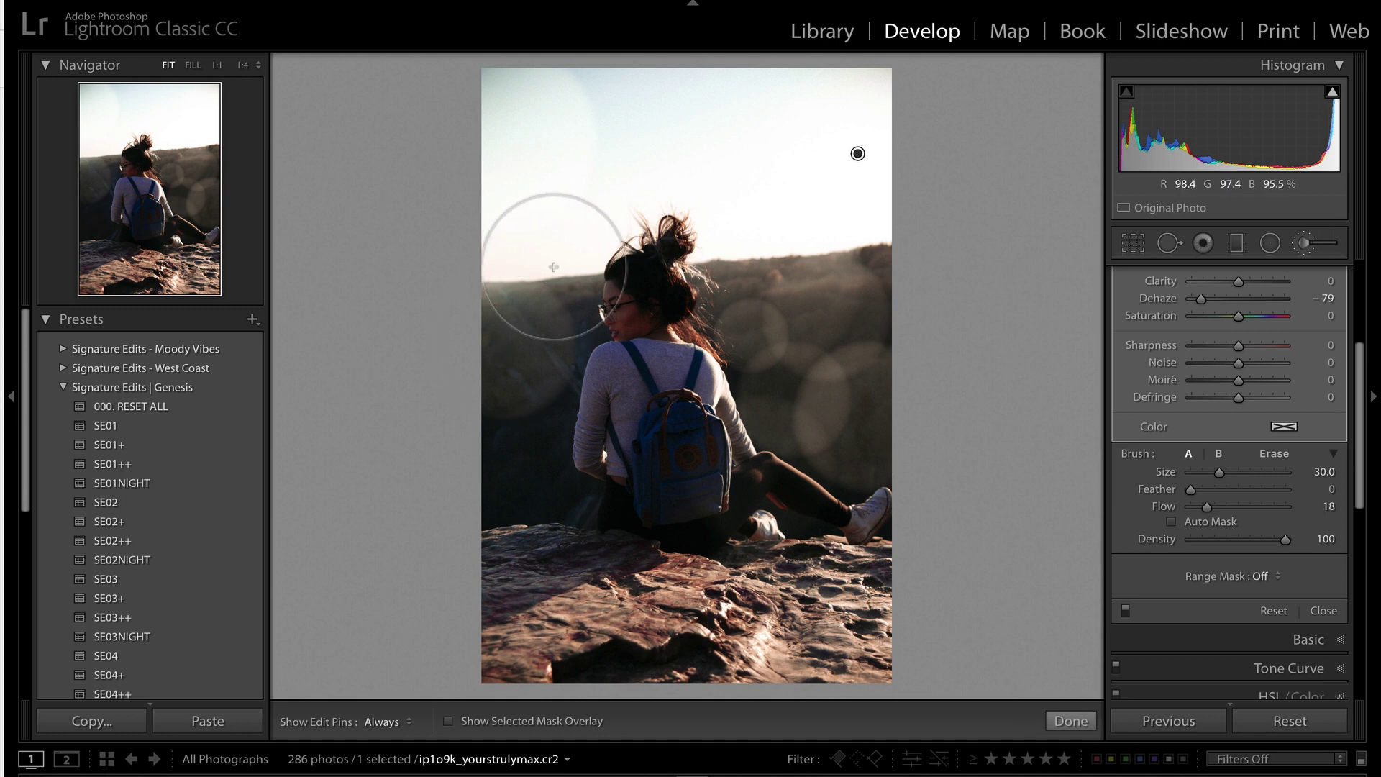
{"action": "scroll", "coordinate": [554, 246], "scroll_direction": "down", "scroll_amount": 2}
{"action": "left_click_drag", "start_coordinate": [557, 402], "coordinate": [530, 392]}
{"action": "scroll", "coordinate": [547, 440], "scroll_direction": "up", "scroll_amount": 1}
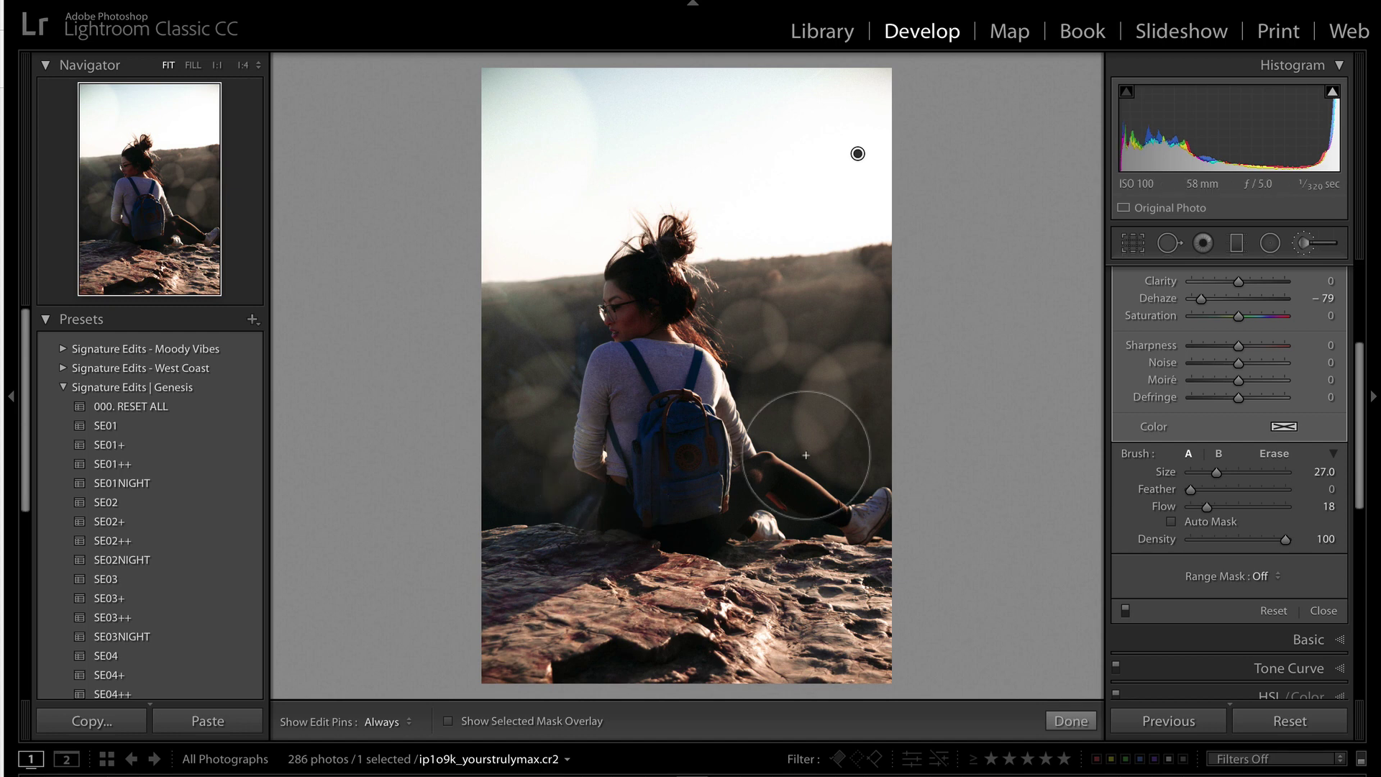
{"action": "key", "text": "Delete"}
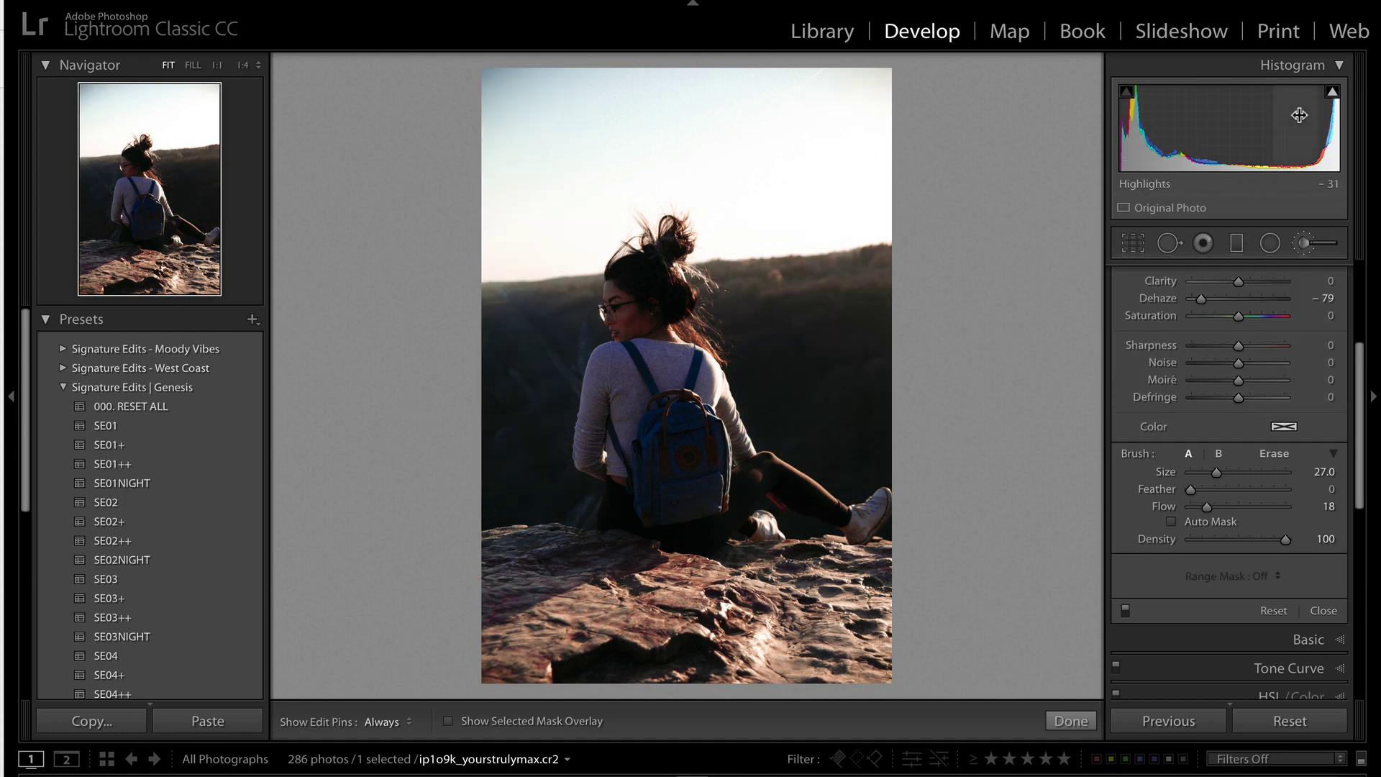
{"action": "key", "text": "ctrl+z"}
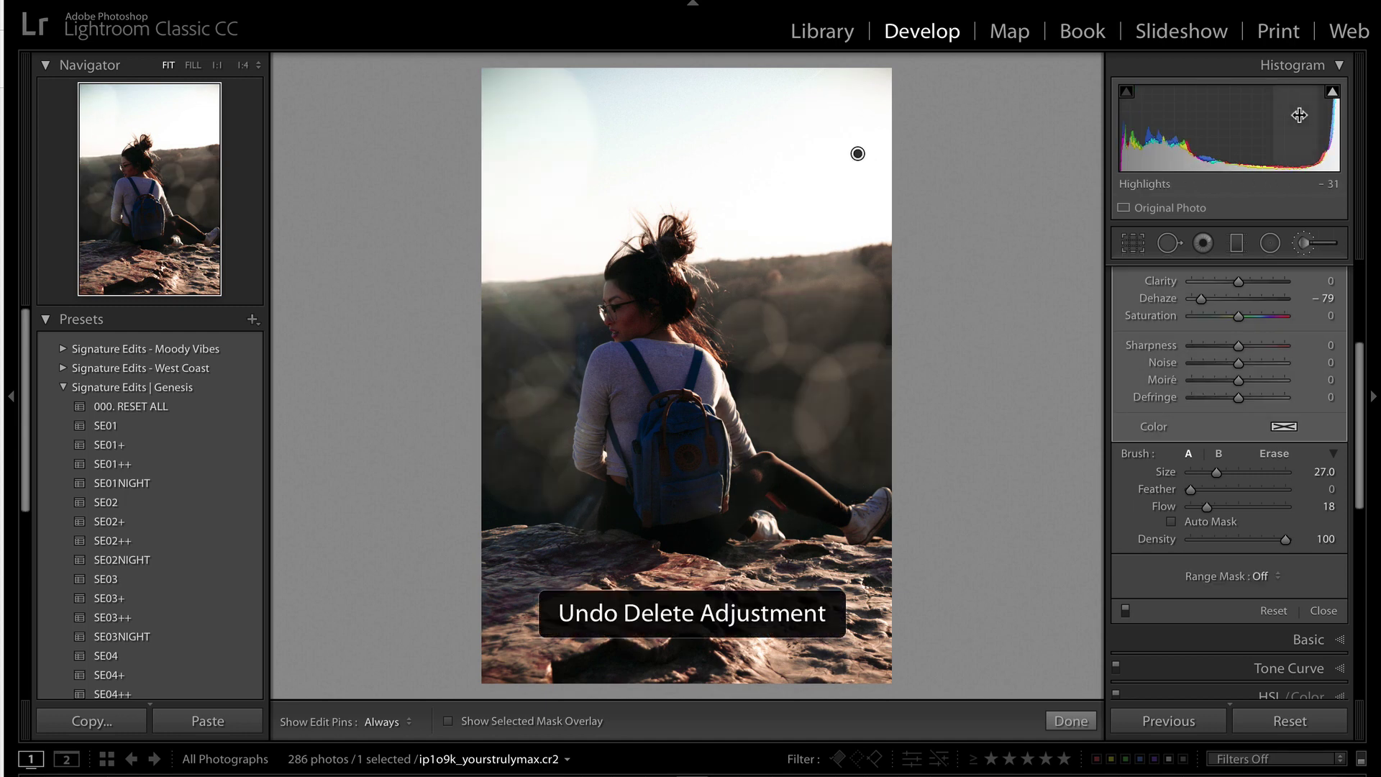